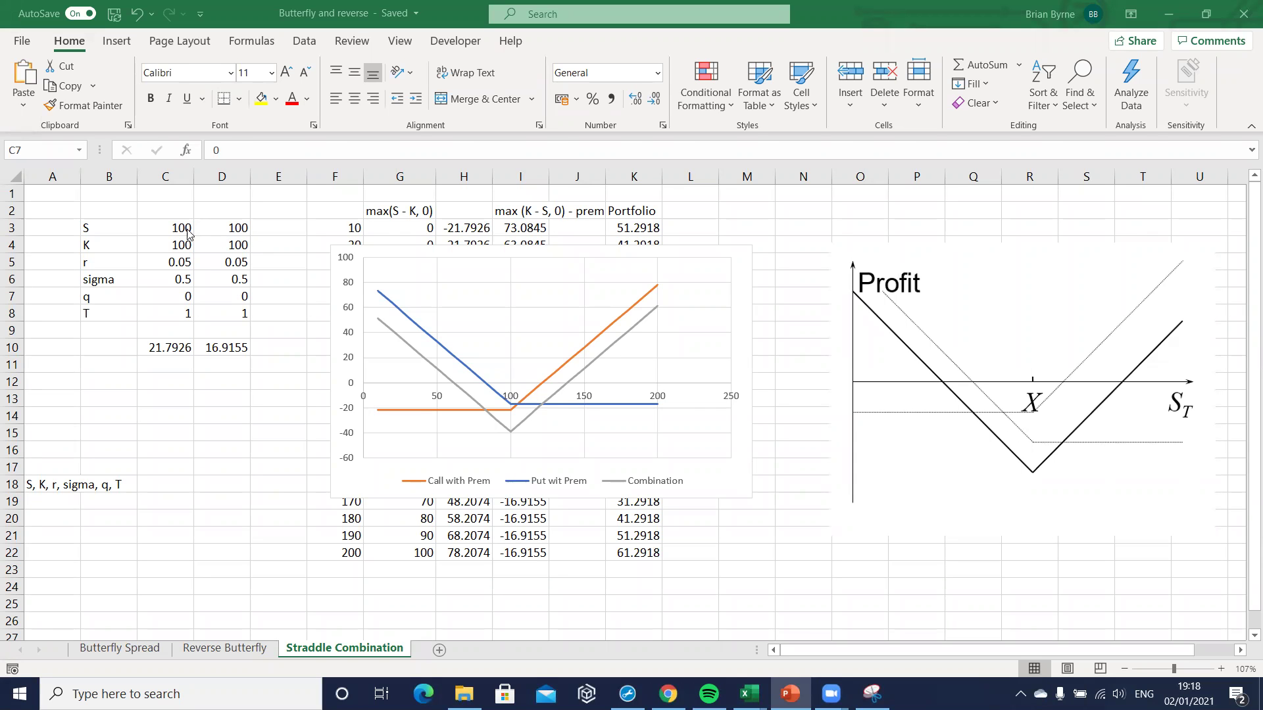
# Step: Enter the labels Call in C2 and Put in D2 above the parameter values
pyautogui.click(173, 207)
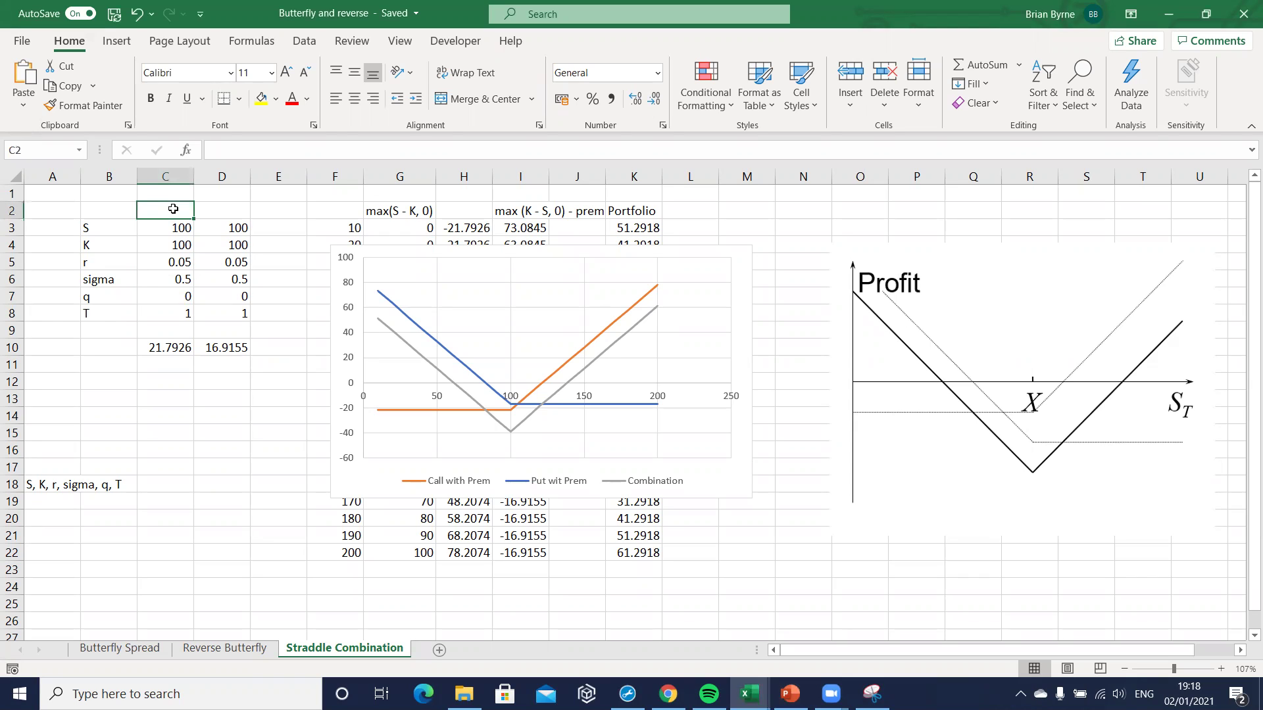
pyautogui.write('Call')
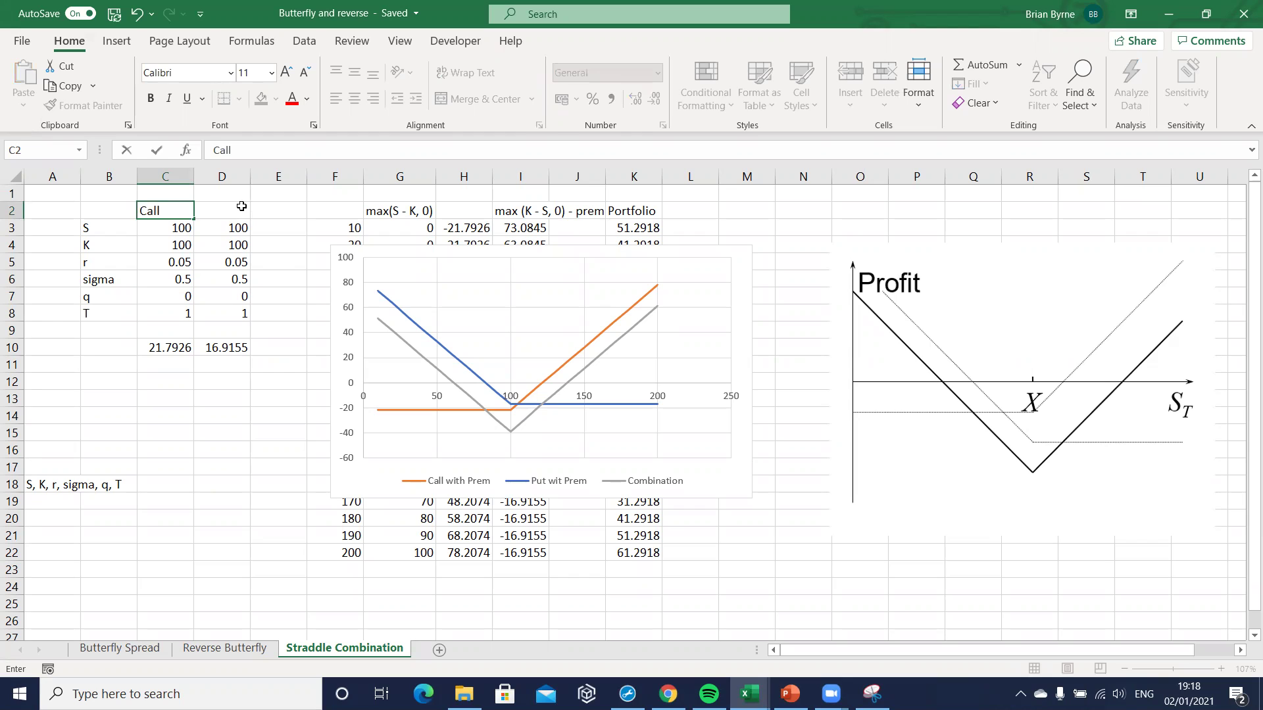
pyautogui.click(241, 207)
pyautogui.write('P')
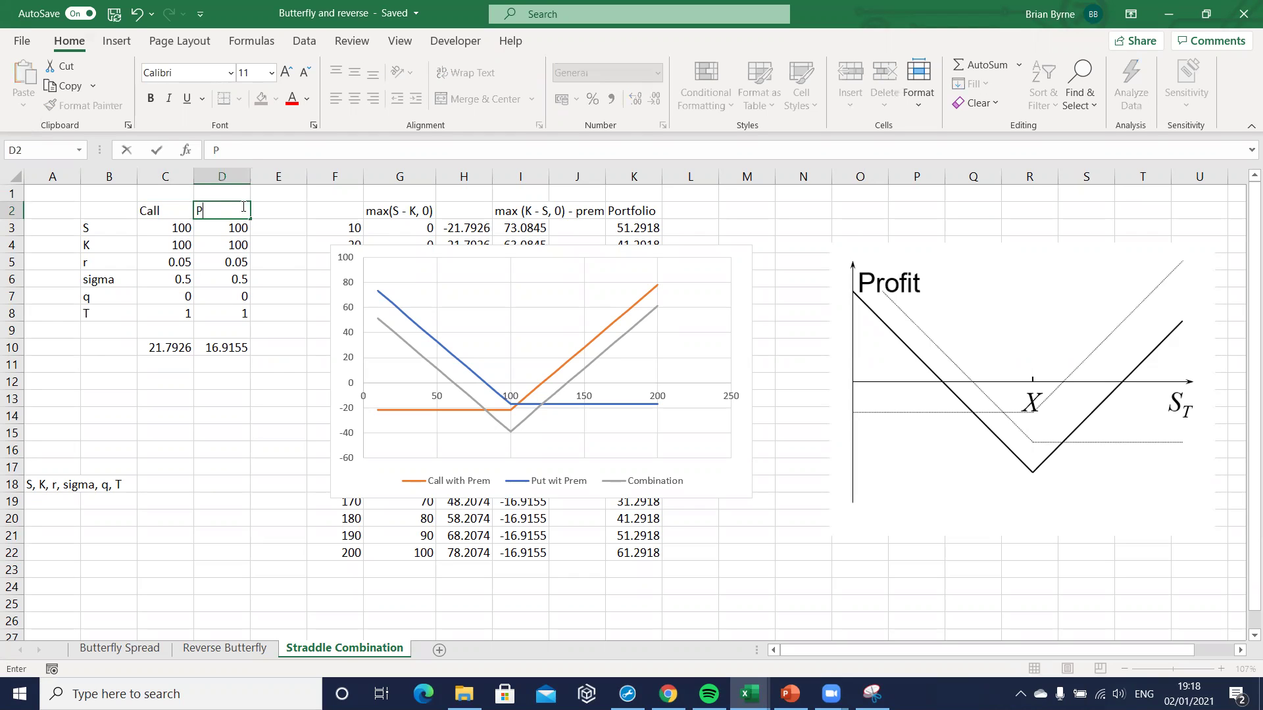
pyautogui.write('ut')
pyautogui.press('Return')
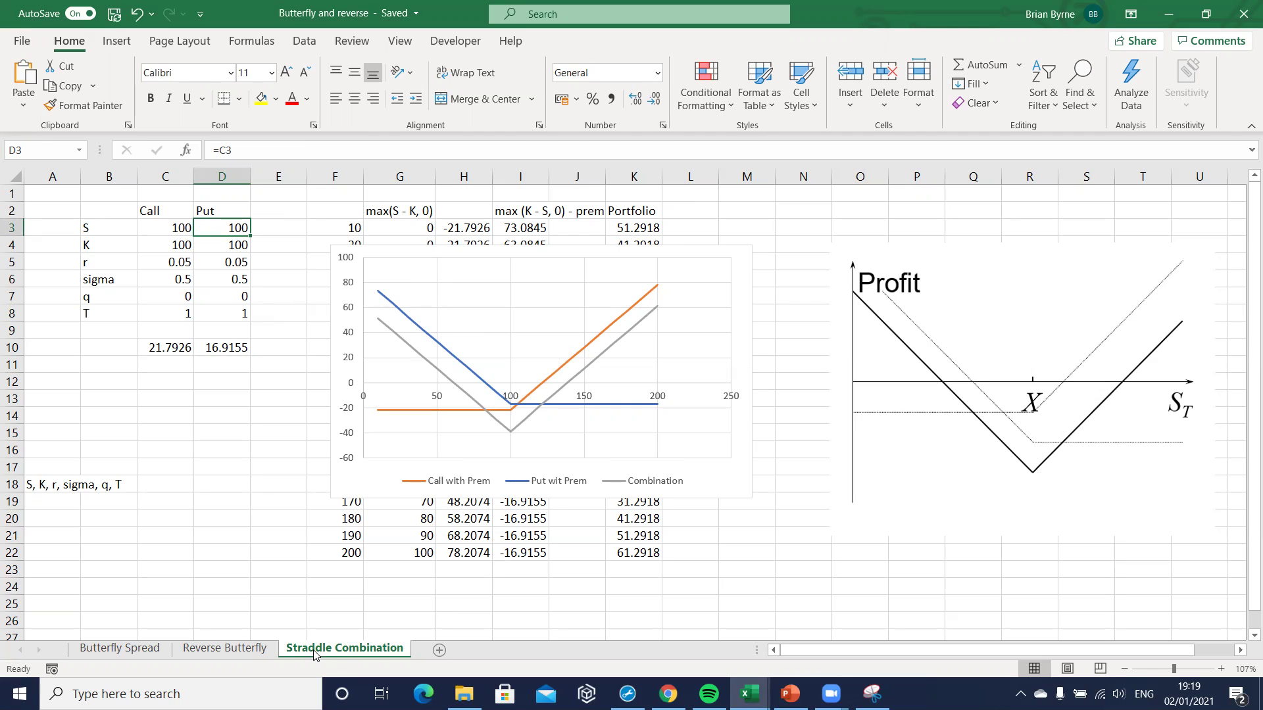
# Step: Add a blank Sheet2, then move the straddle chart right to columns M–T, uncovering the payoff table
pyautogui.click(439, 650)
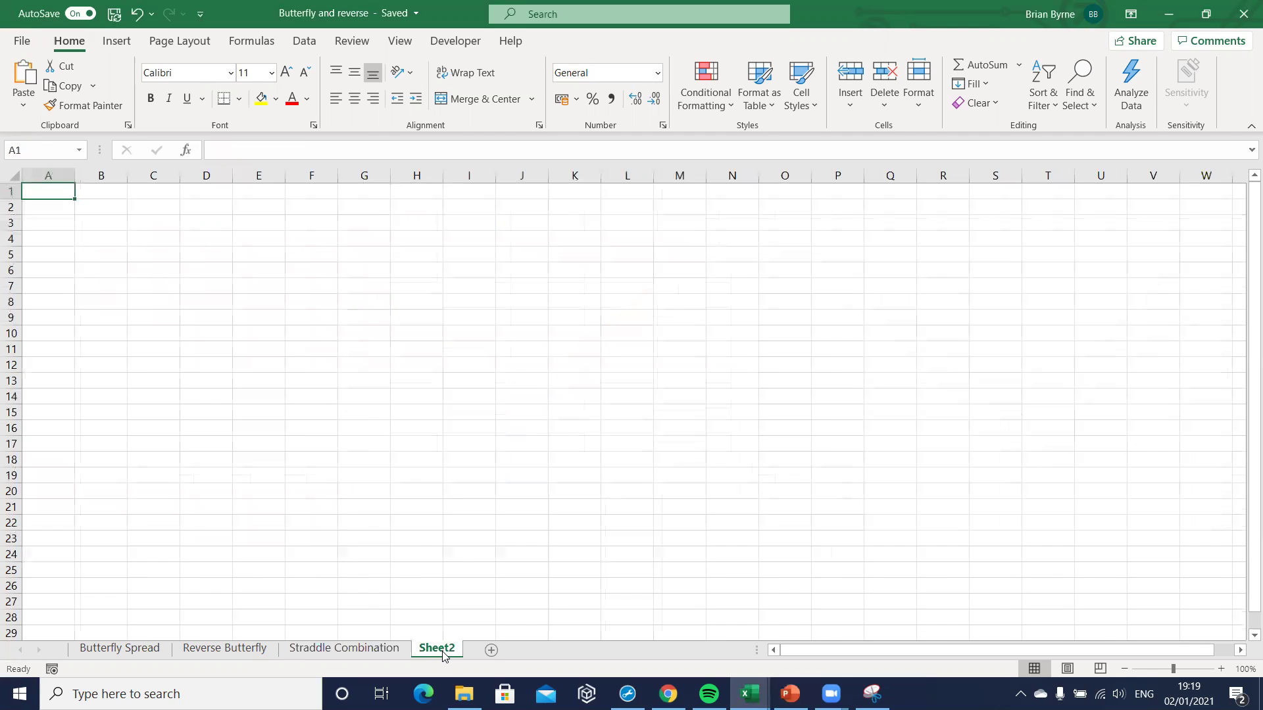
pyautogui.click(357, 650)
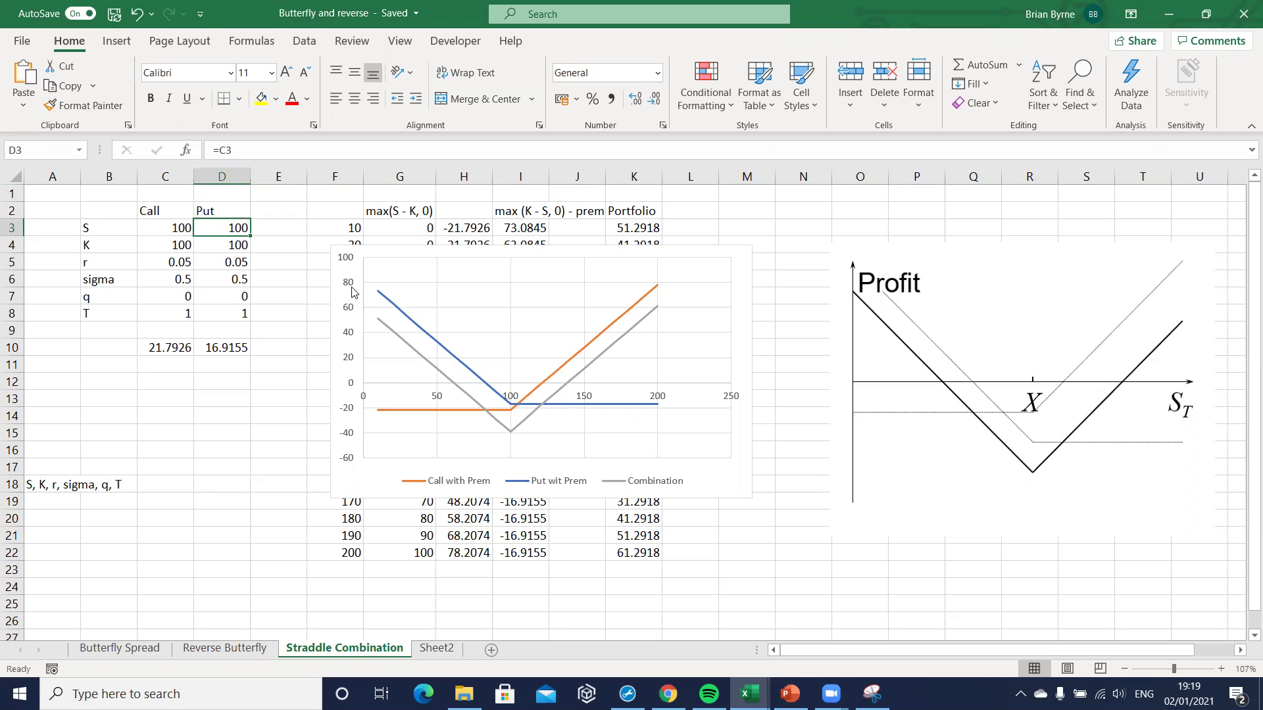
pyautogui.moveTo(342, 270); pyautogui.dragTo(735, 255)
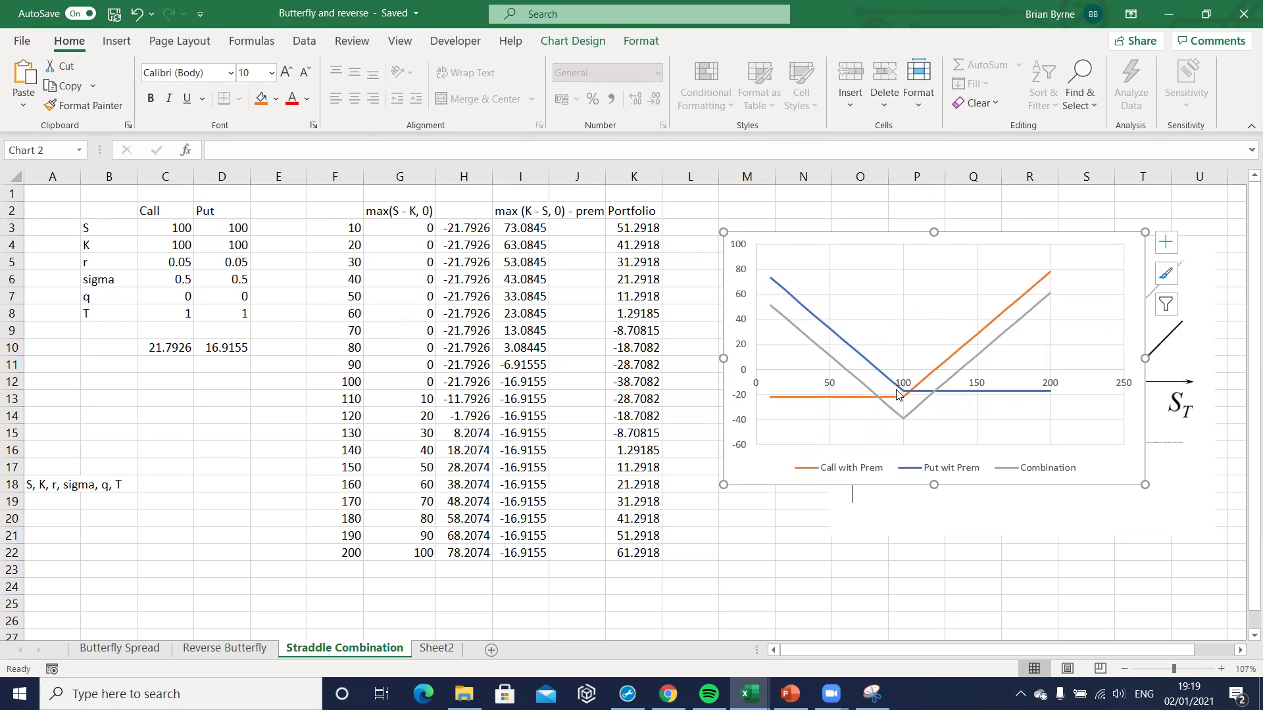
pyautogui.click(398, 208)
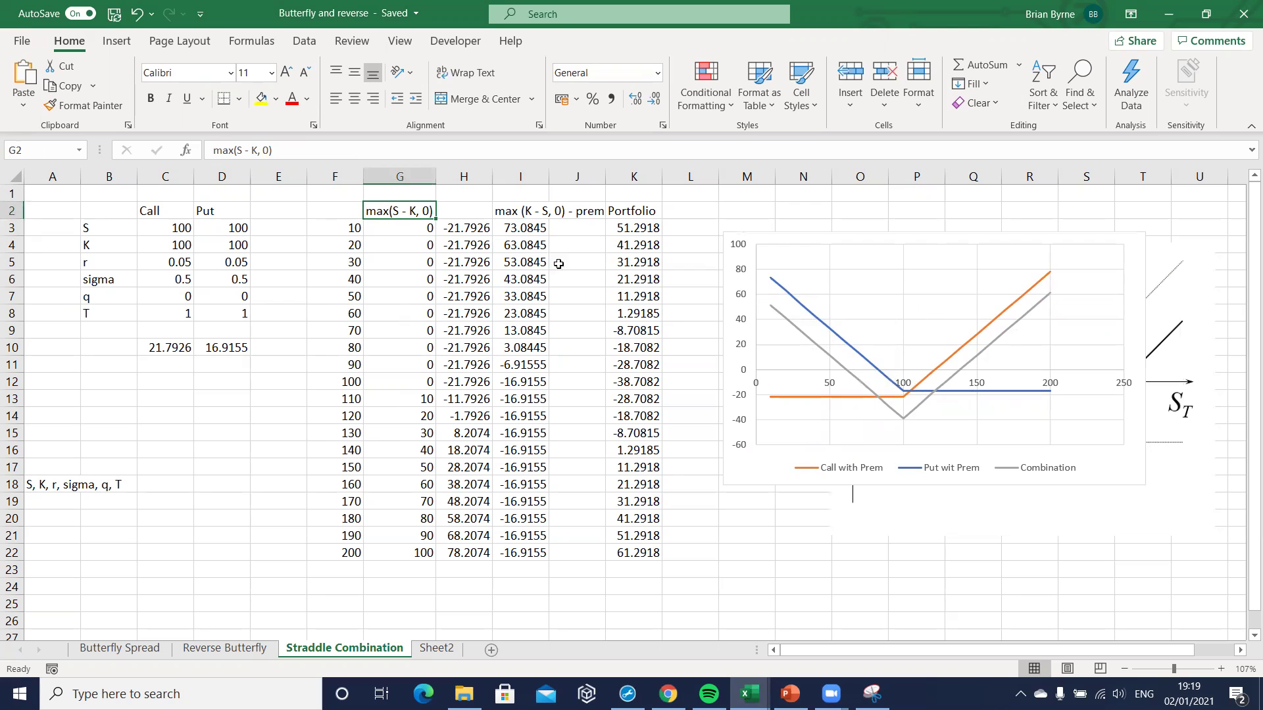
# Step: Copy the Straddle Combination sheet with Move or Copy and place the copy after the original
pyautogui.rightClick(355, 650)
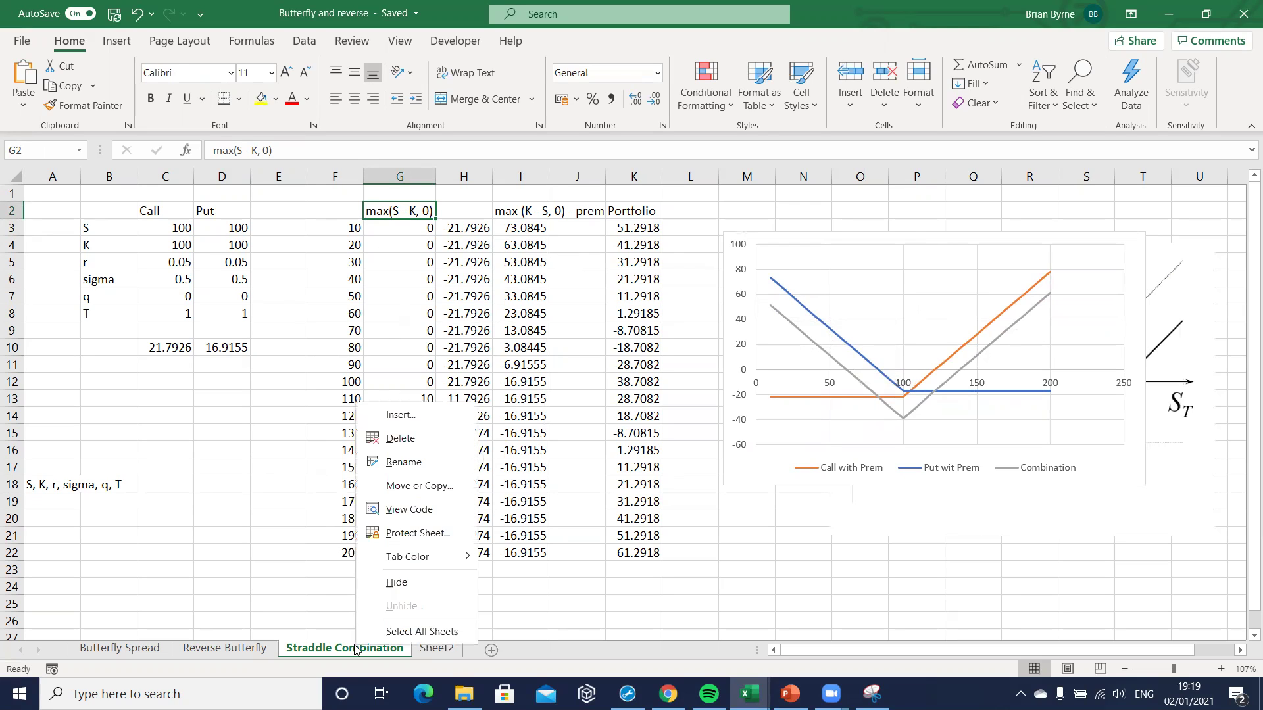
pyautogui.click(396, 487)
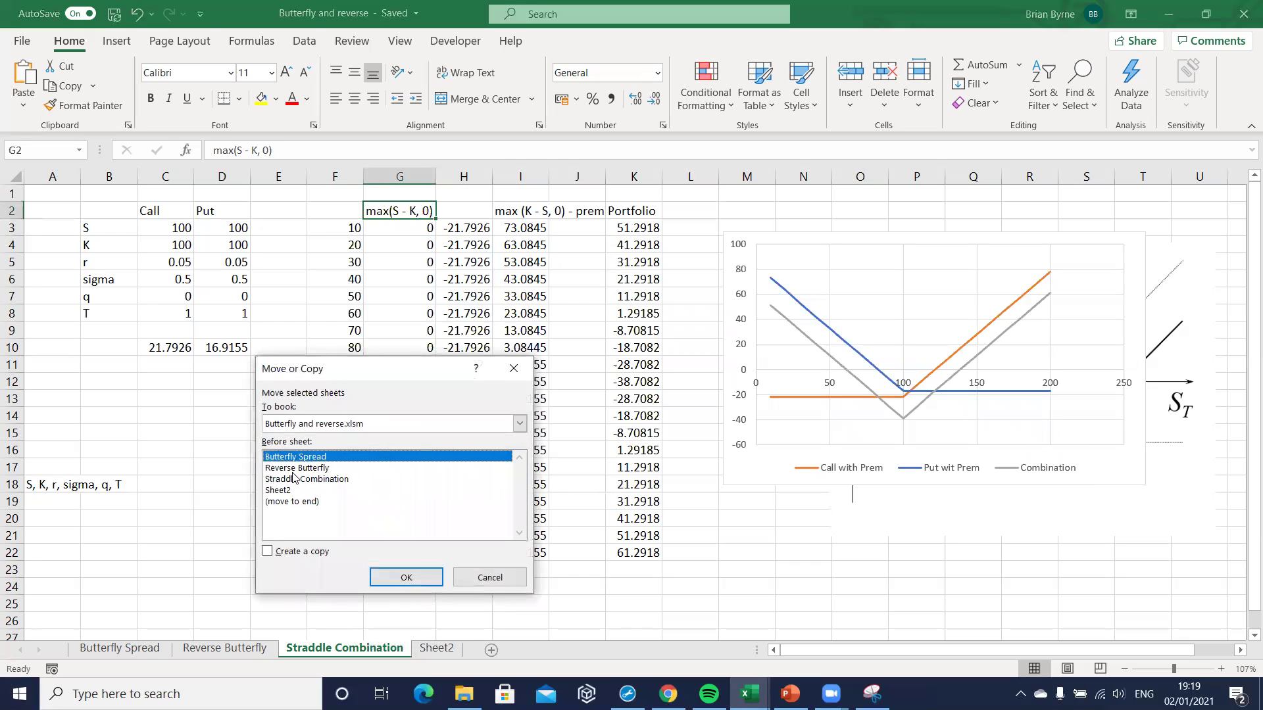
pyautogui.click(289, 480)
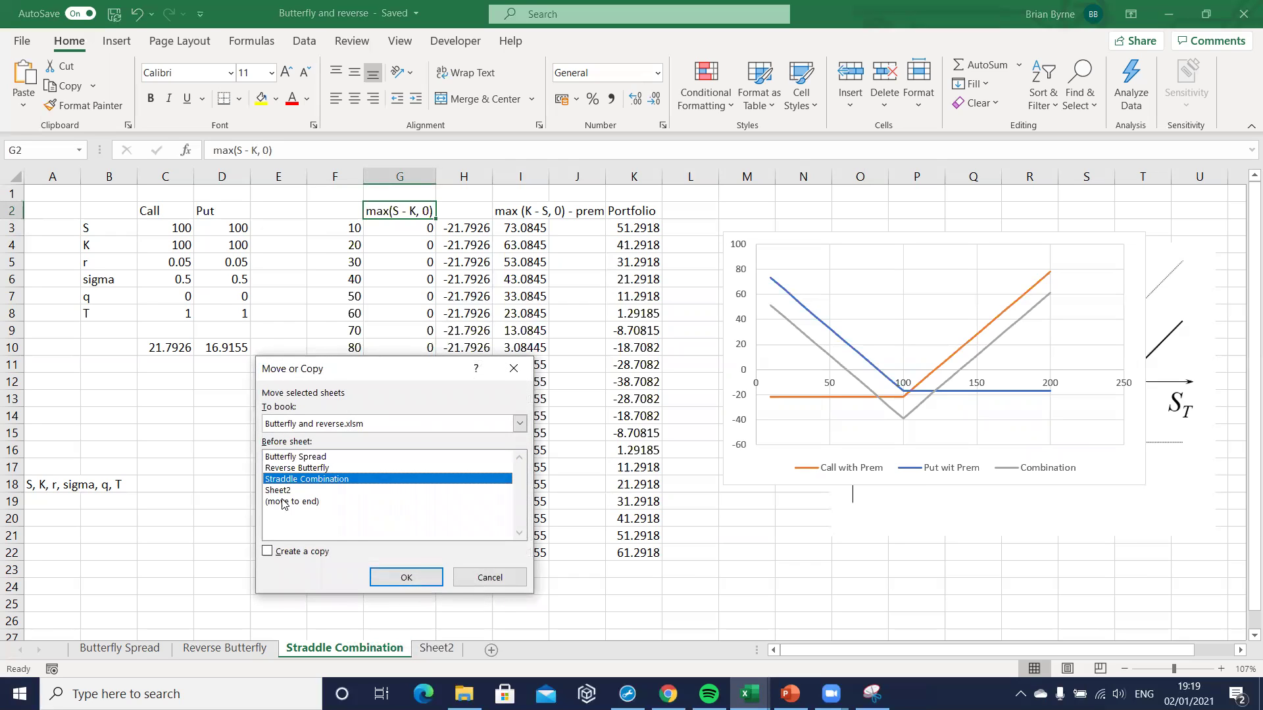
pyautogui.click(268, 552)
pyautogui.click(398, 578)
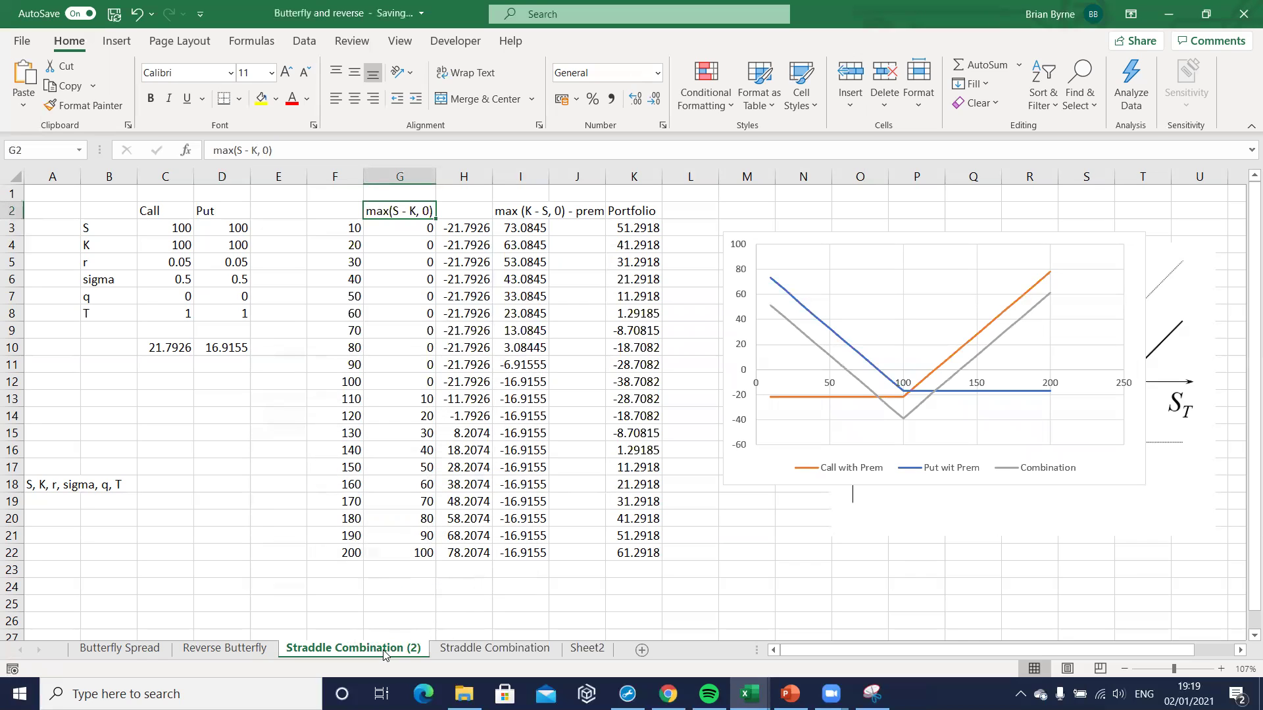
pyautogui.moveTo(388, 652); pyautogui.dragTo(570, 641)
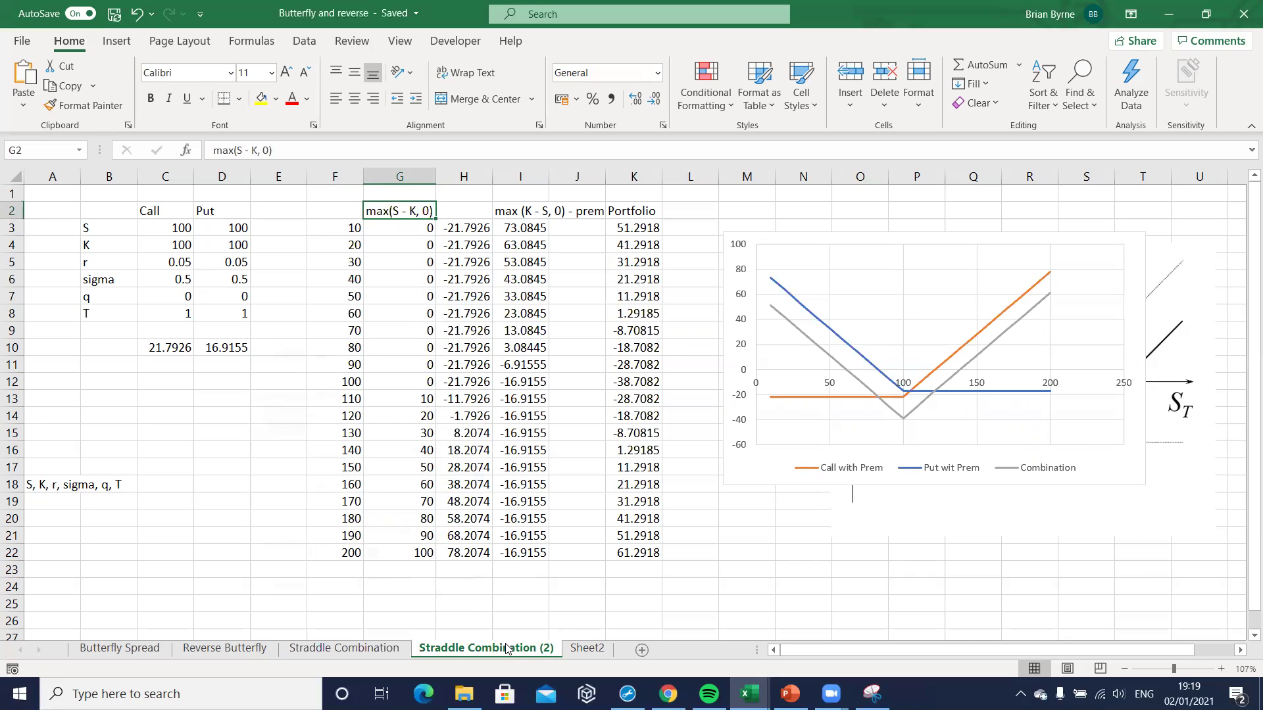
# Step: Rename the 'Straddle Combination (2)' tab to 'Reverse Straddle Combination'
pyautogui.doubleClick(506, 647)
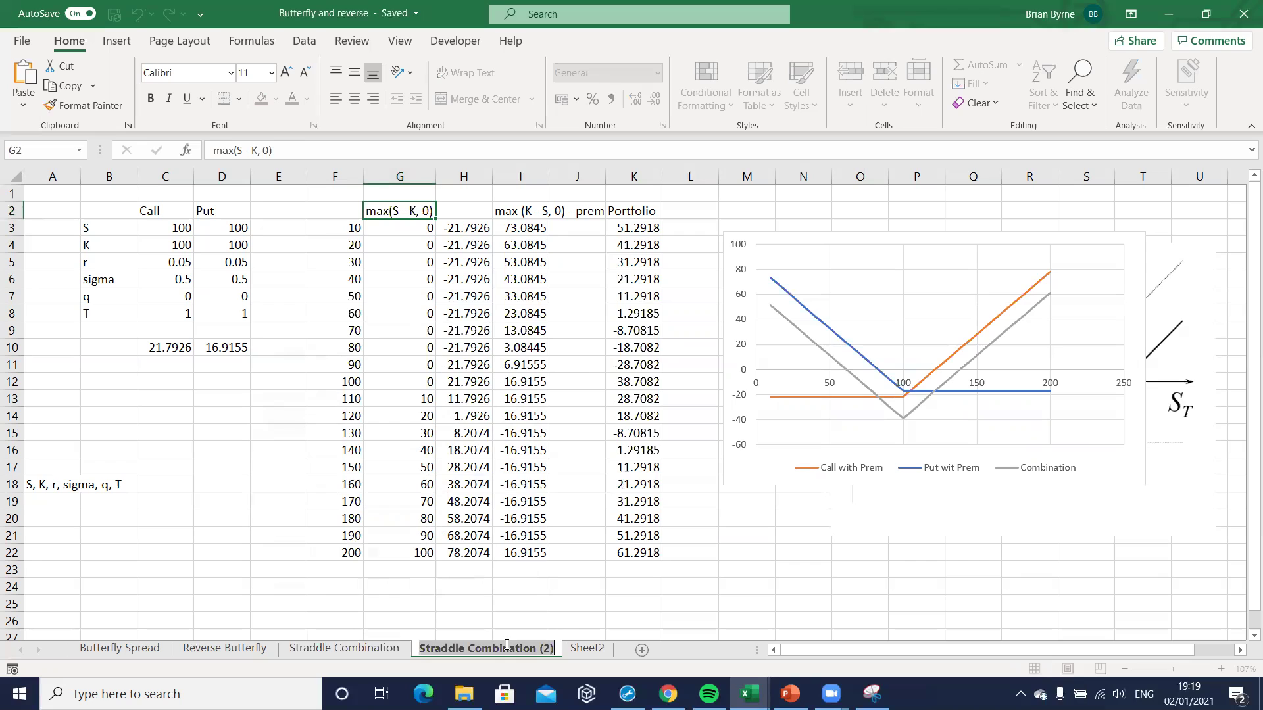
pyautogui.click(555, 653)
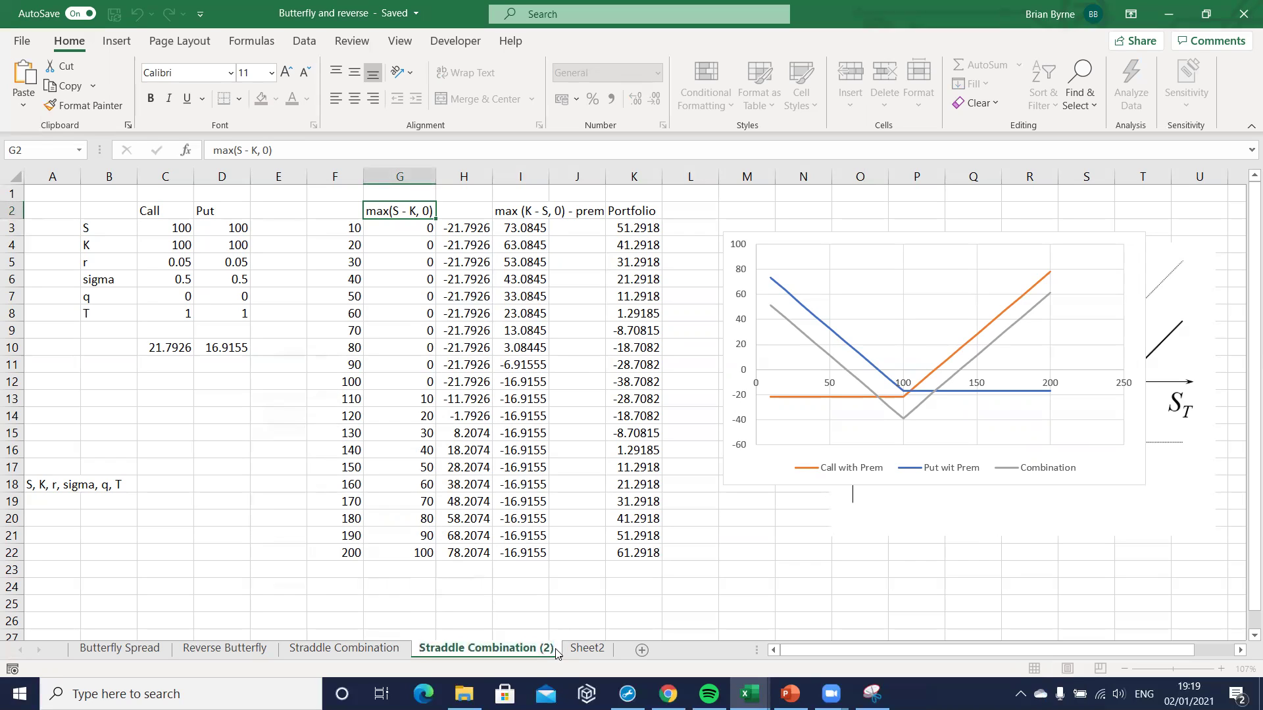
pyautogui.doubleClick(545, 649)
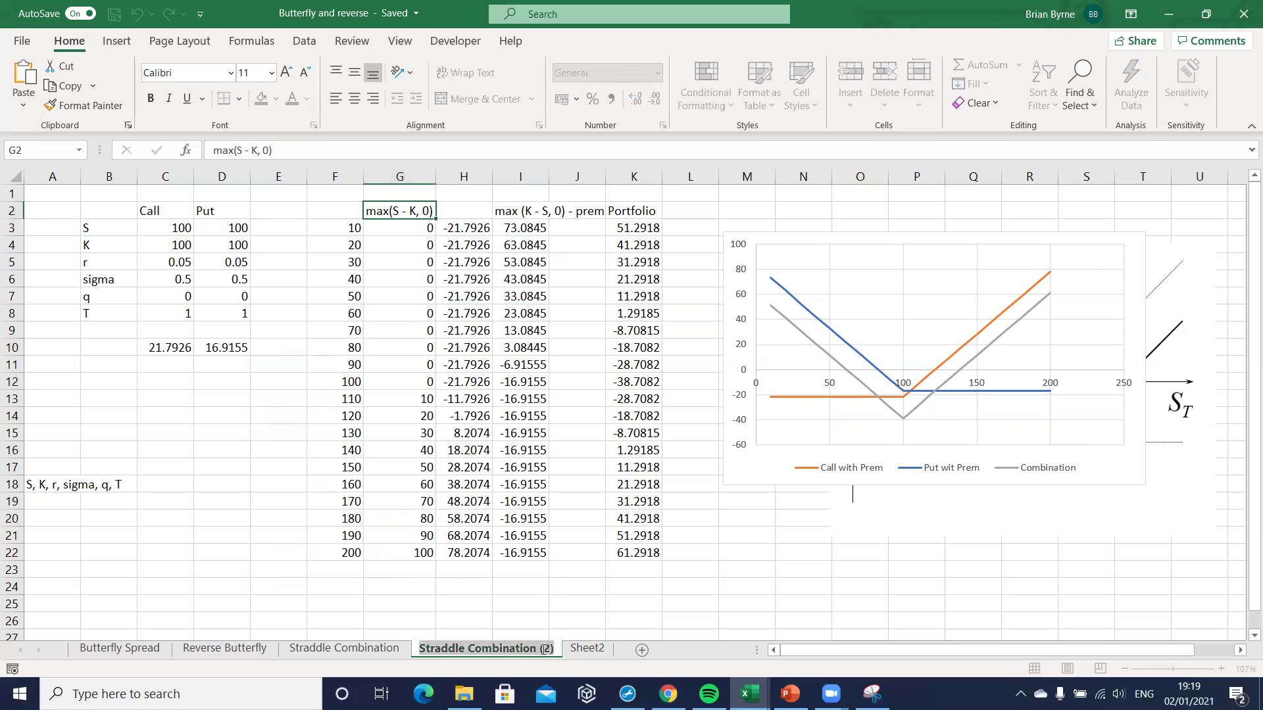
pyautogui.click(543, 650)
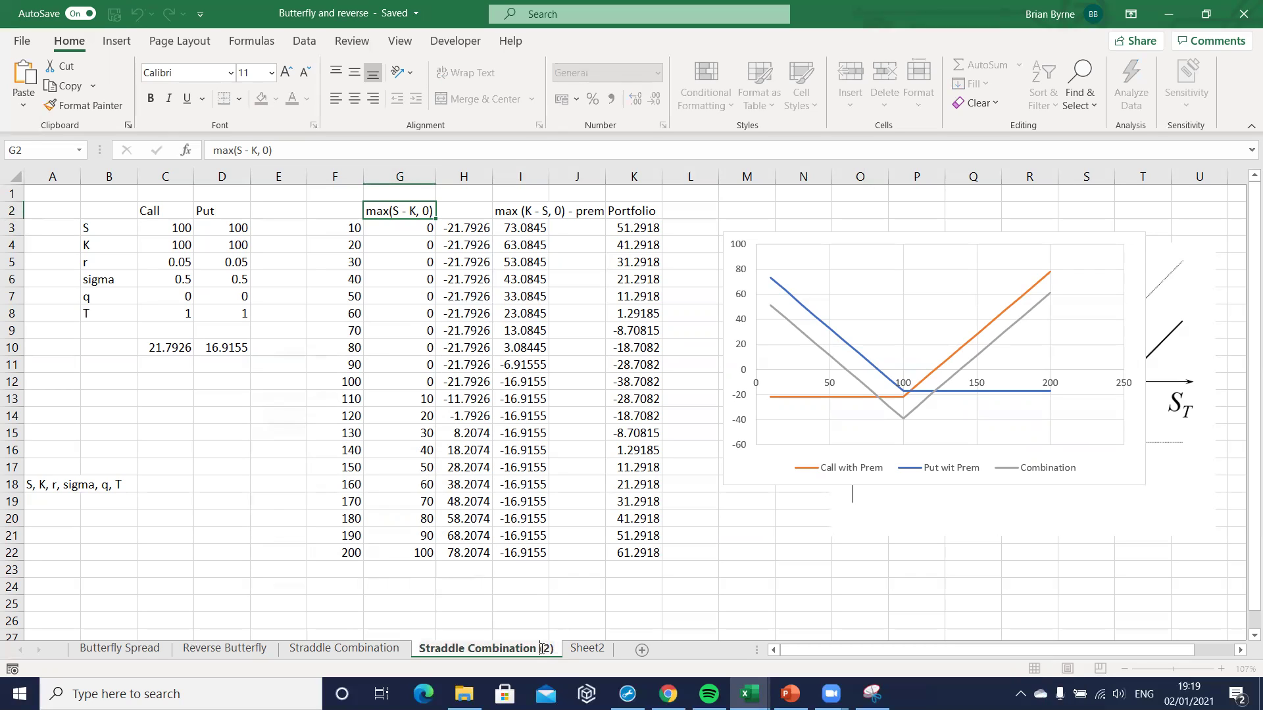
pyautogui.press('BackSpace')
pyautogui.press('BackSpace')
pyautogui.press('BackSpace')
pyautogui.press('BackSpace')
pyautogui.press('Return')
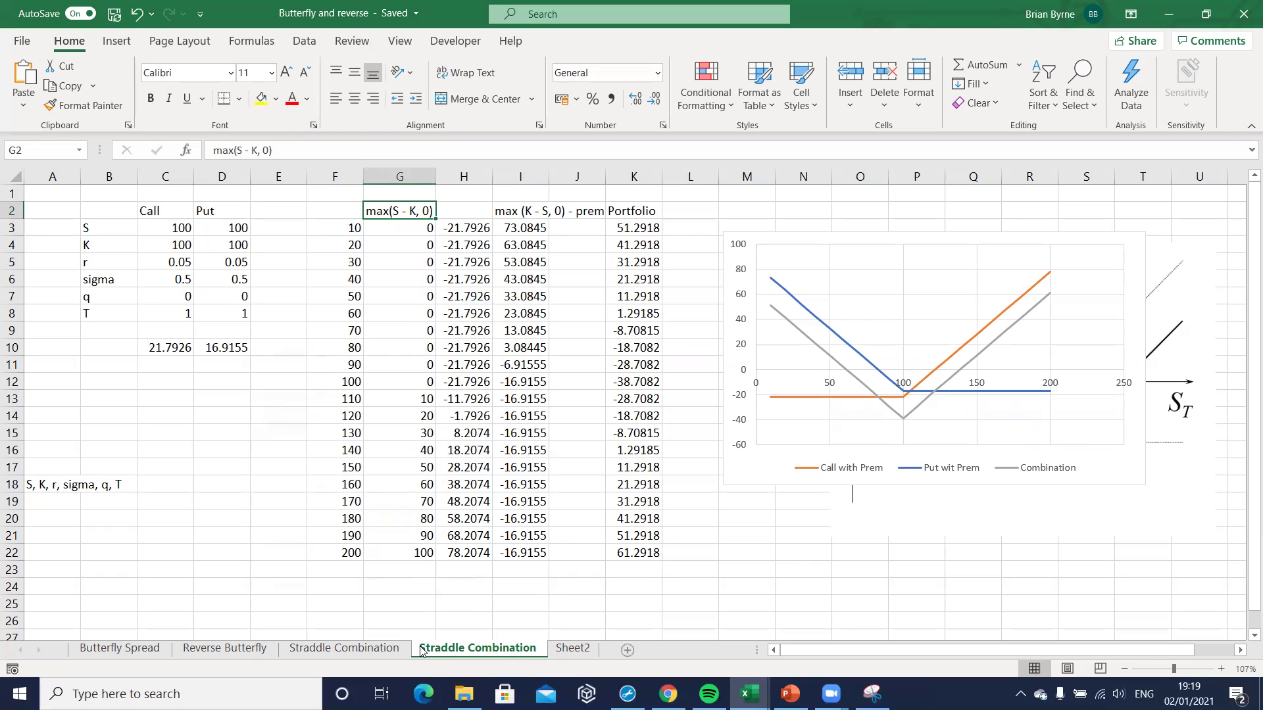
pyautogui.doubleClick(422, 649)
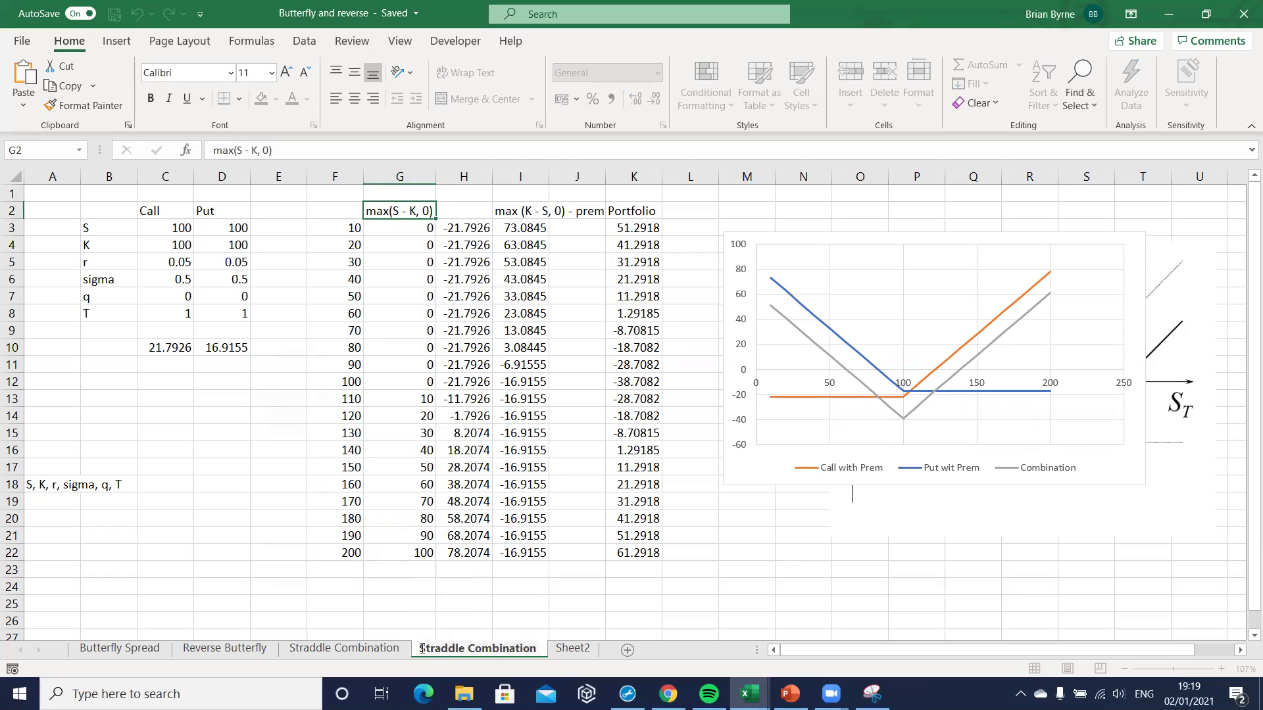
pyautogui.write('Reverse')
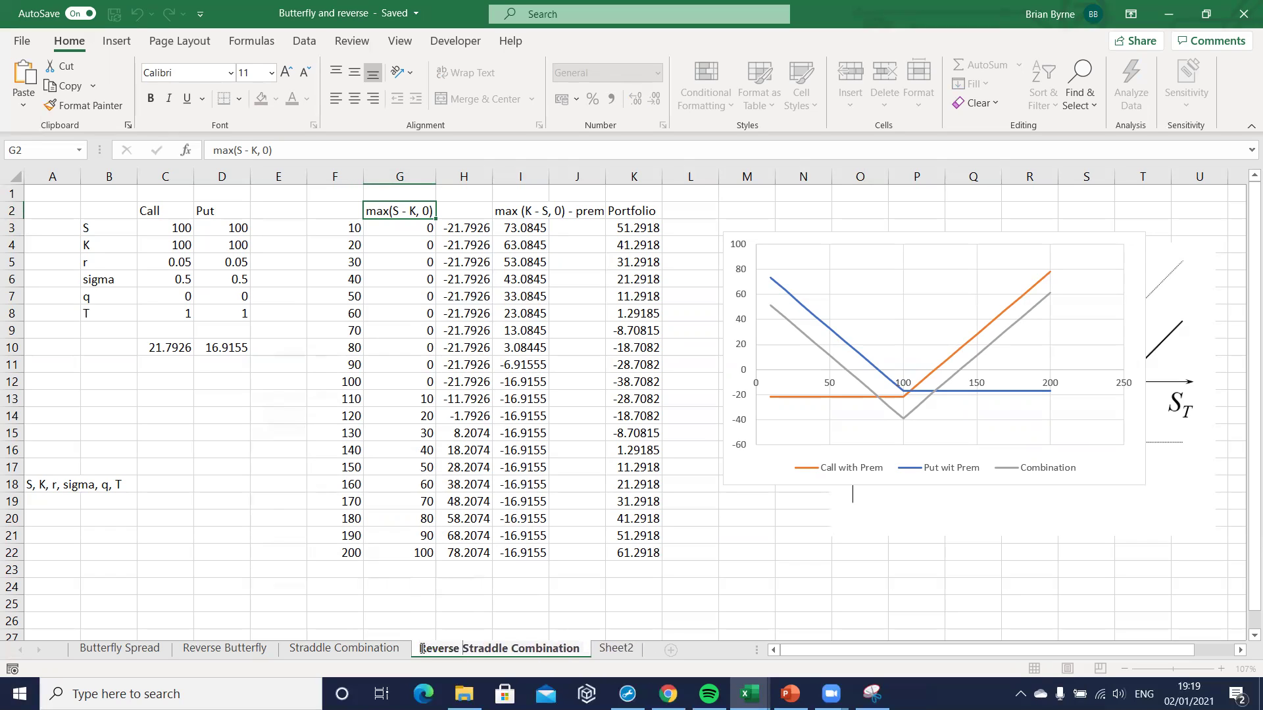
# Step: Confirm the new sheet name and label cell H1 as Short
pyautogui.click(293, 583)
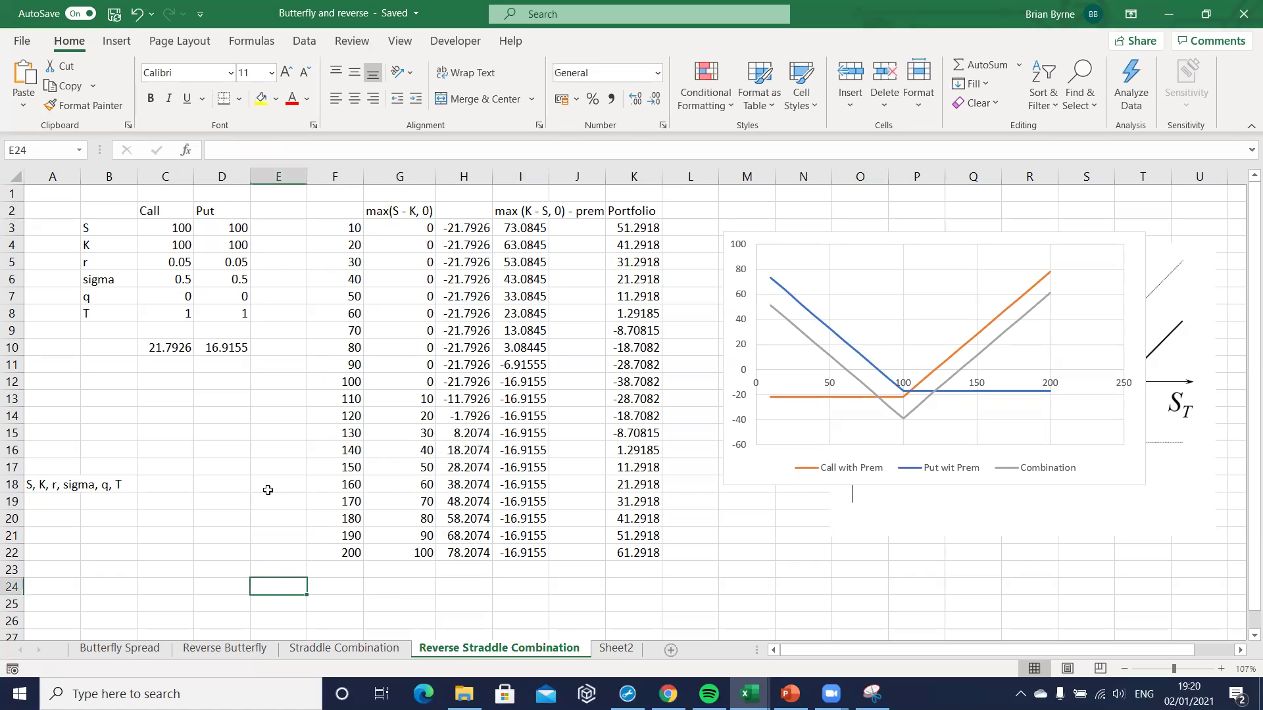
pyautogui.click(404, 197)
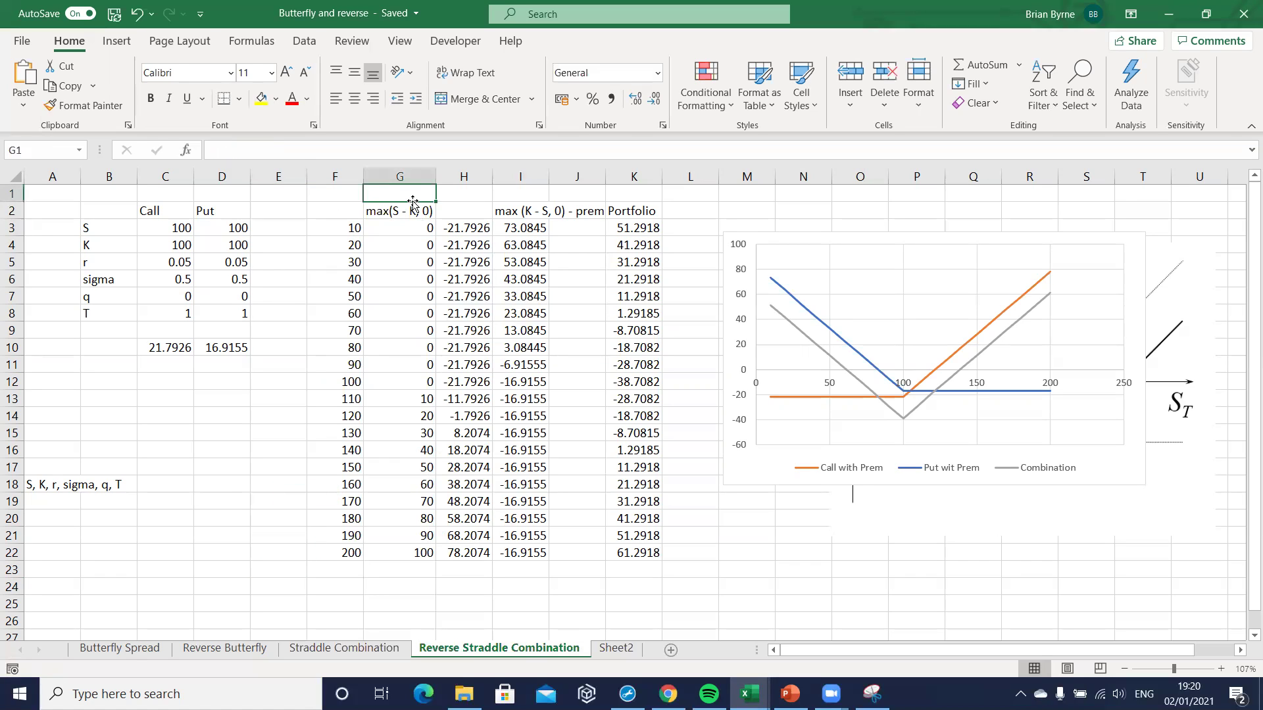
pyautogui.write('S')
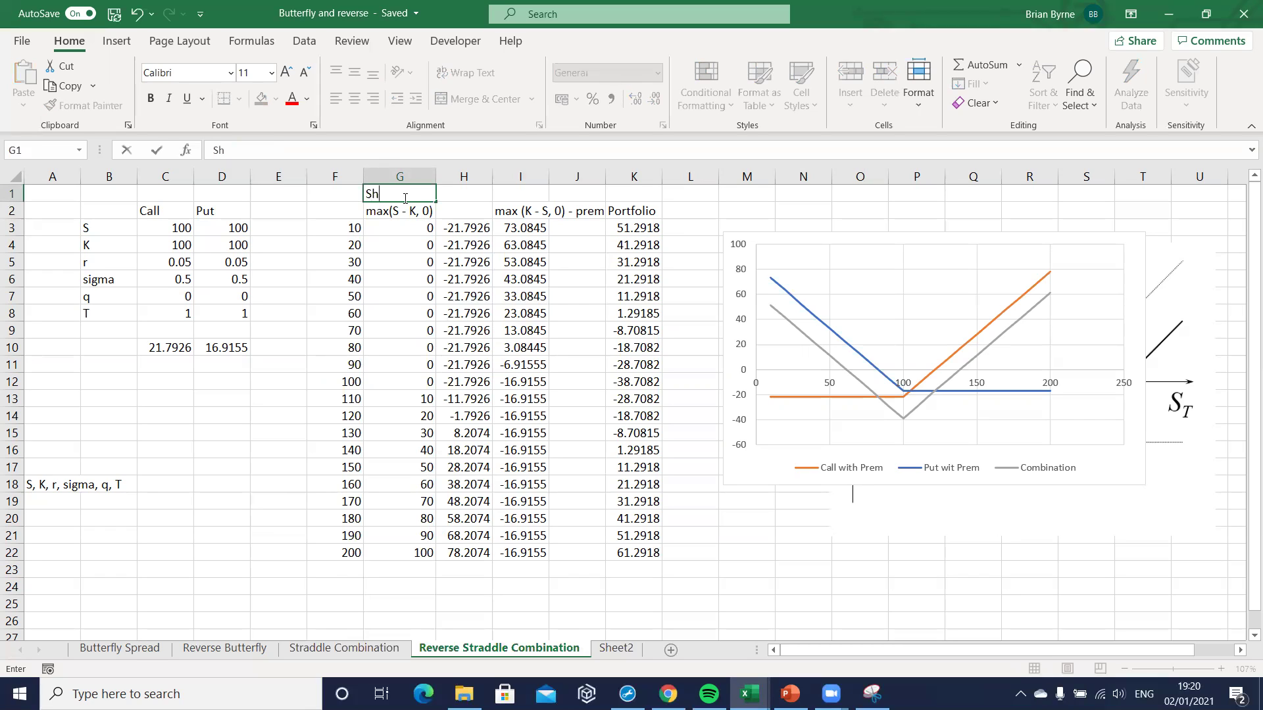
pyautogui.click(454, 224)
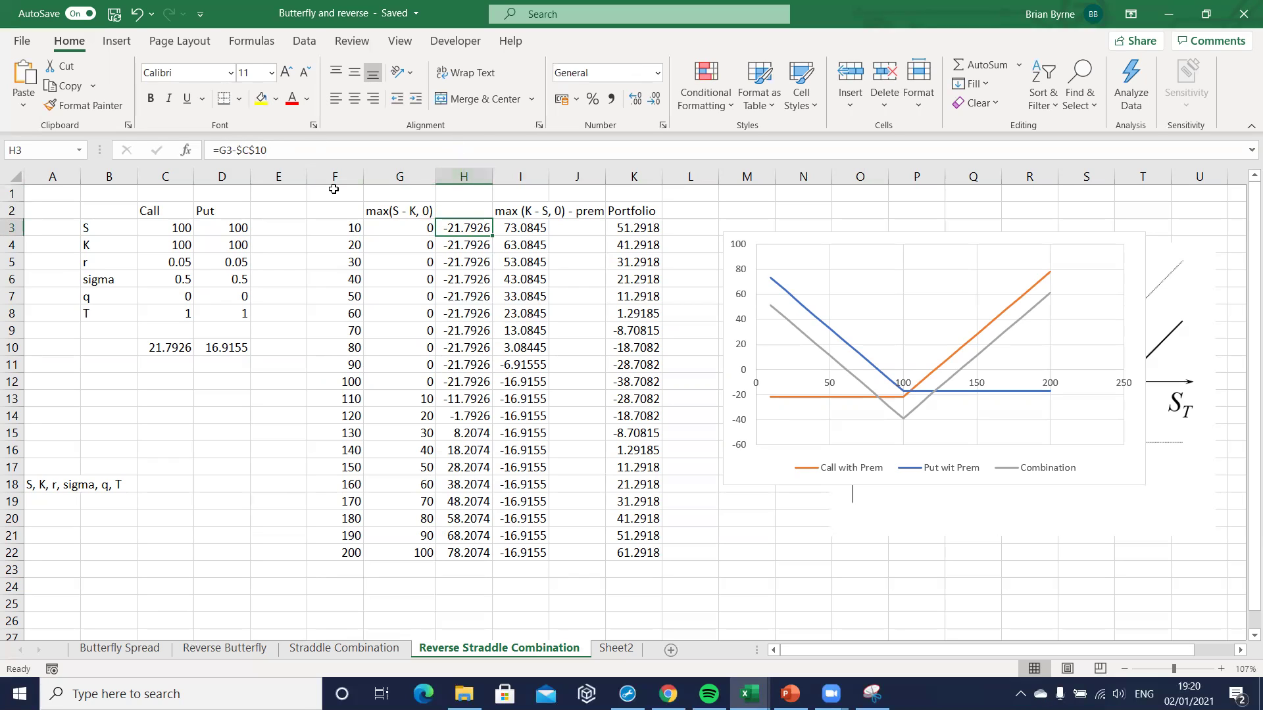
pyautogui.click(443, 190)
pyautogui.write('Short')
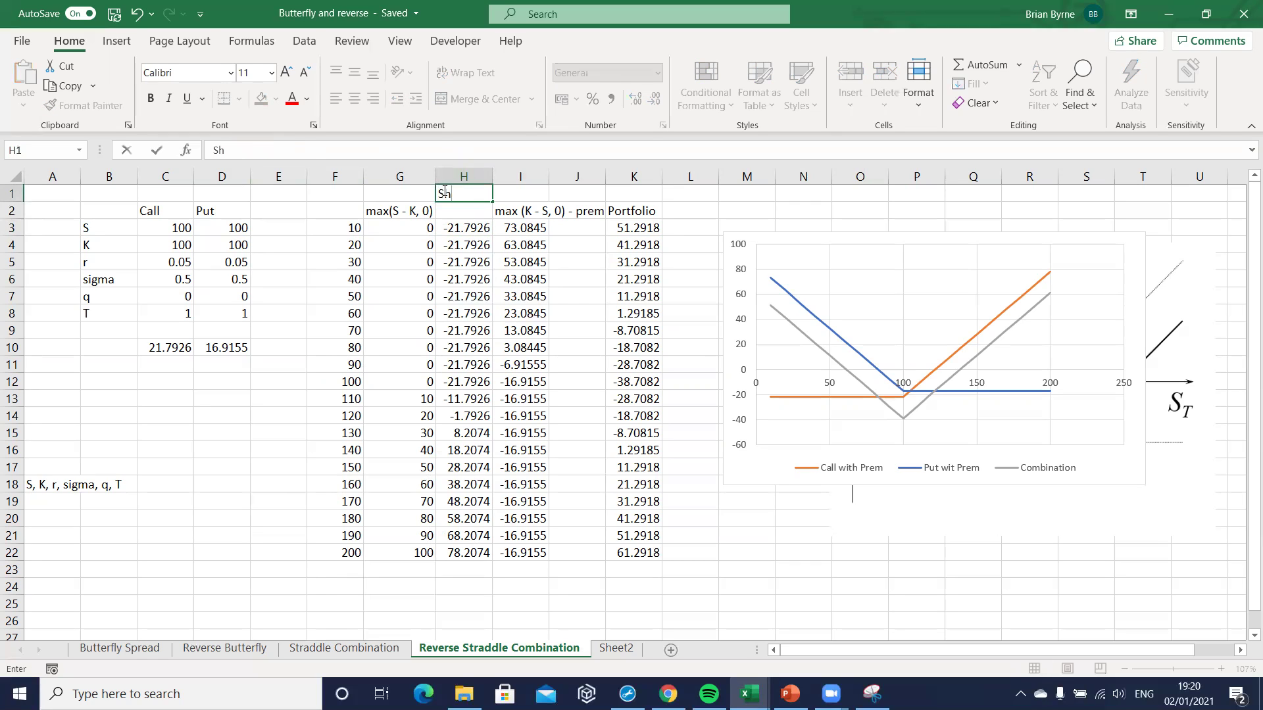
pyautogui.click(454, 227)
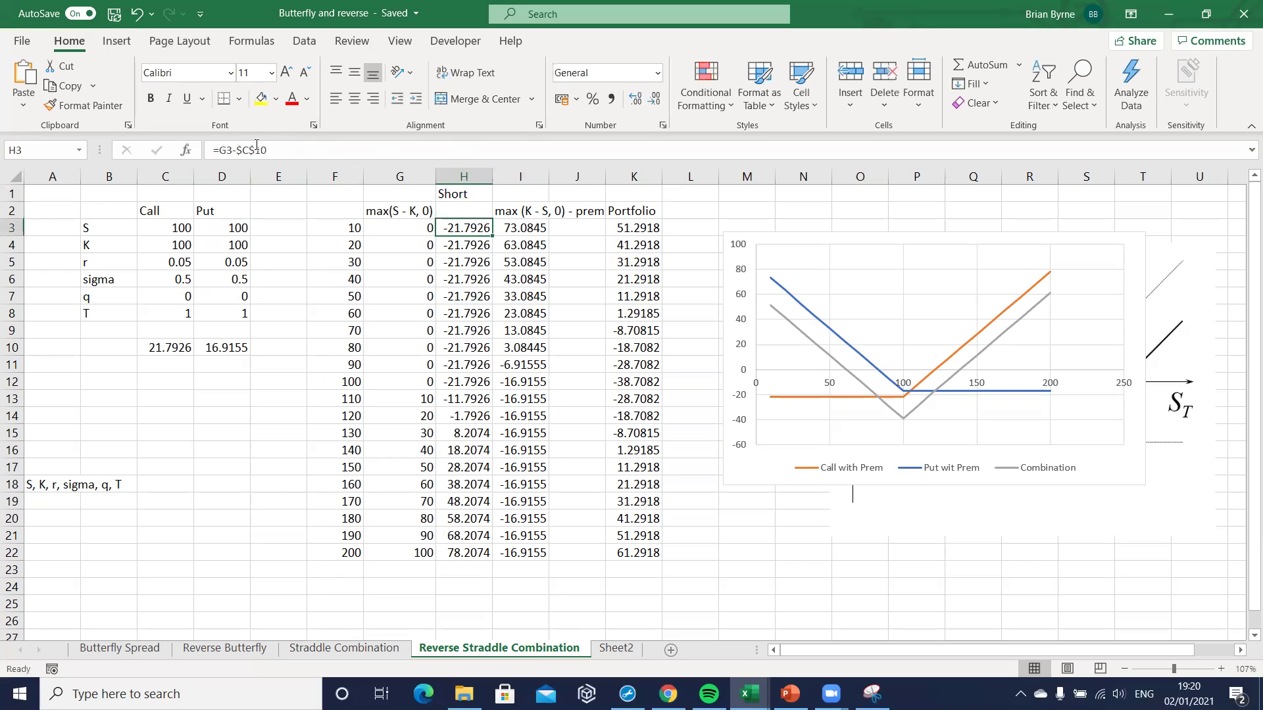
# Step: Change H3 to =-(G3-$C$10) and fill it down to H22
pyautogui.click(221, 151)
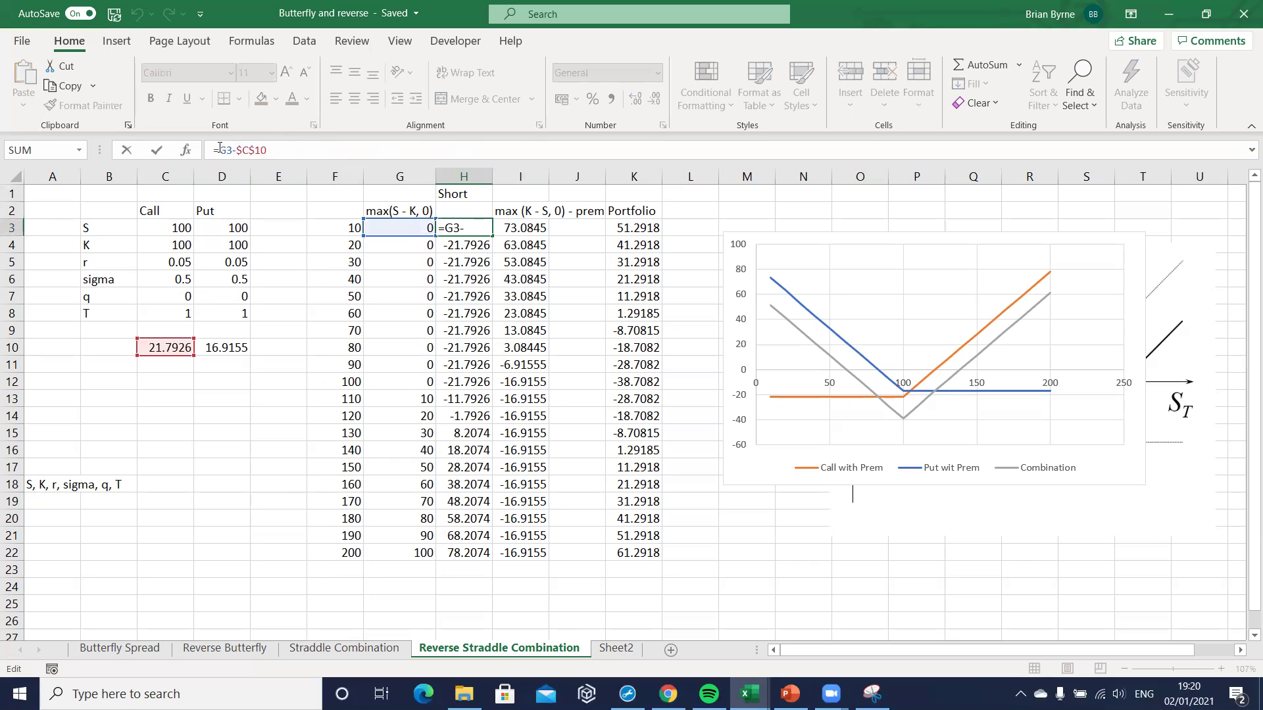
pyautogui.write('-(')
pyautogui.click(298, 145)
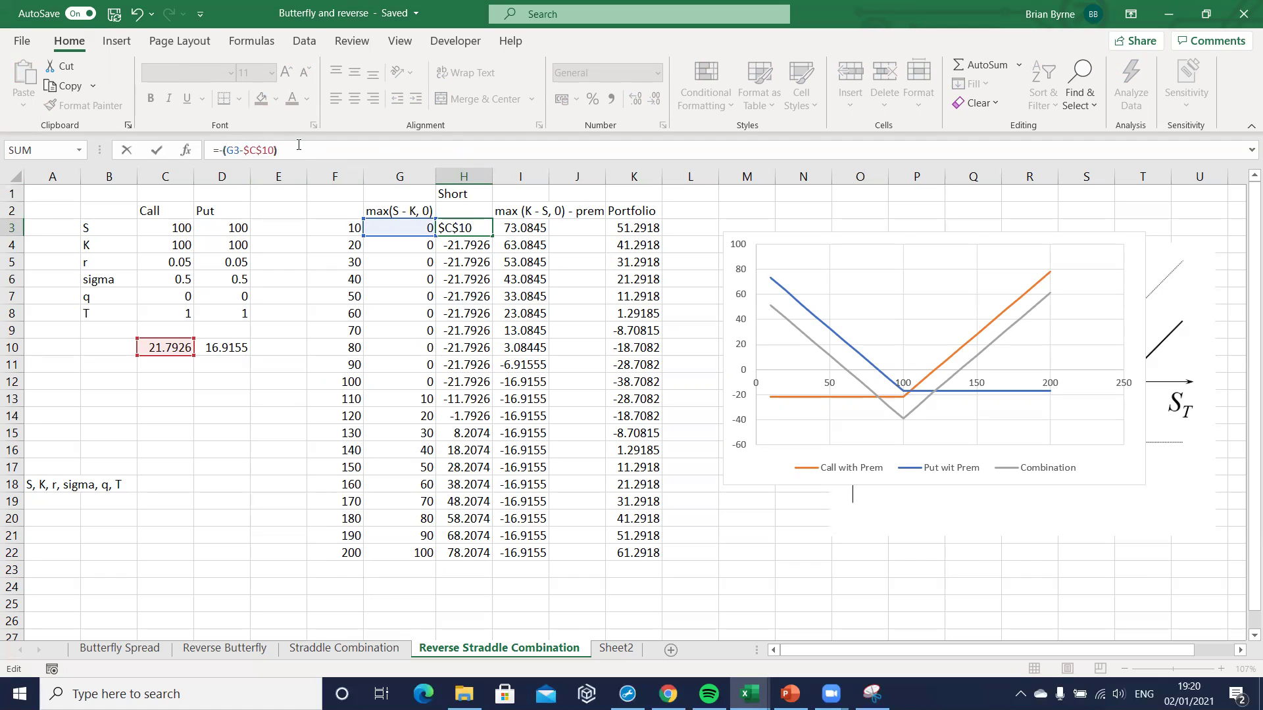
pyautogui.write(')')
pyautogui.press('Return')
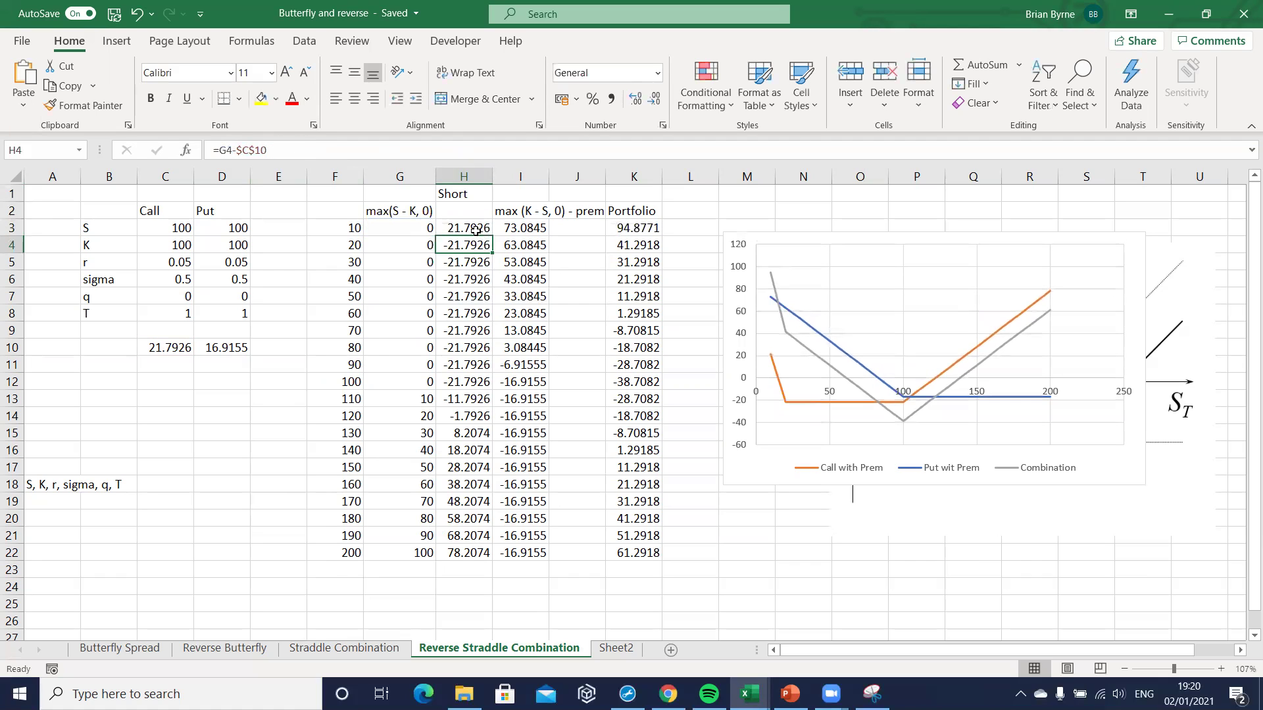
pyautogui.click(479, 232)
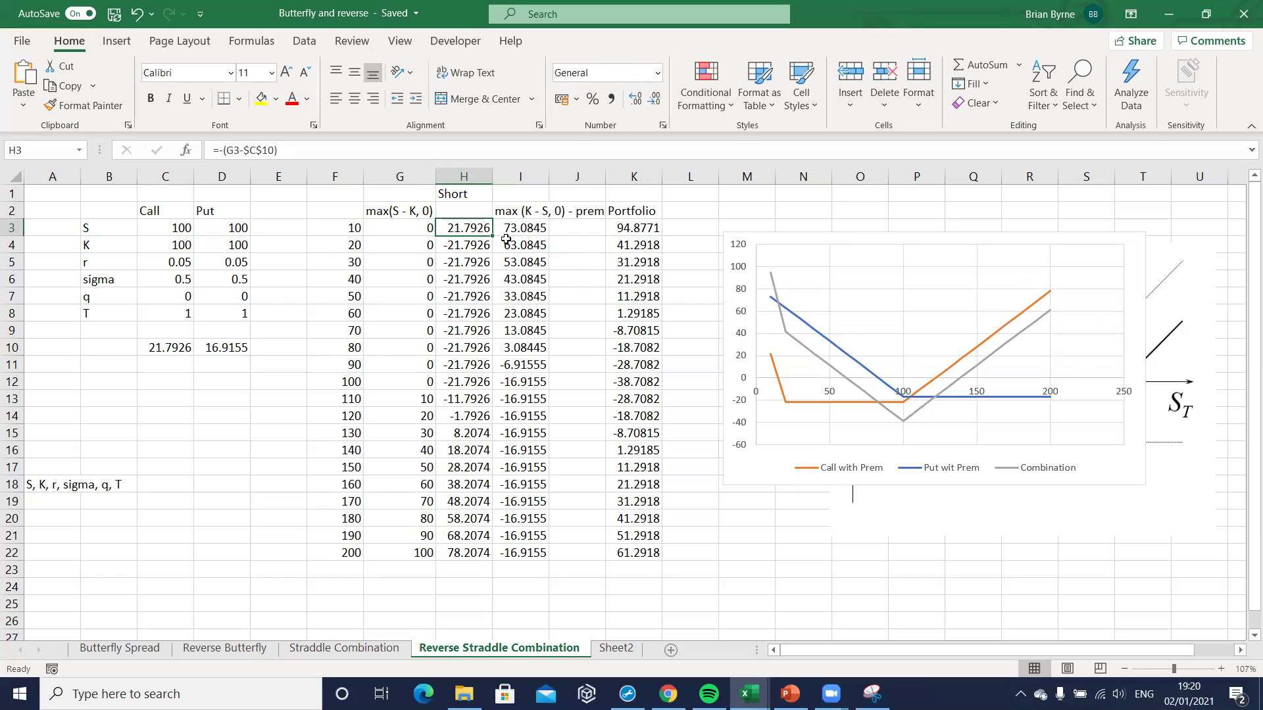
pyautogui.moveTo(493, 237); pyautogui.dragTo(493, 560)
pyautogui.click(517, 227)
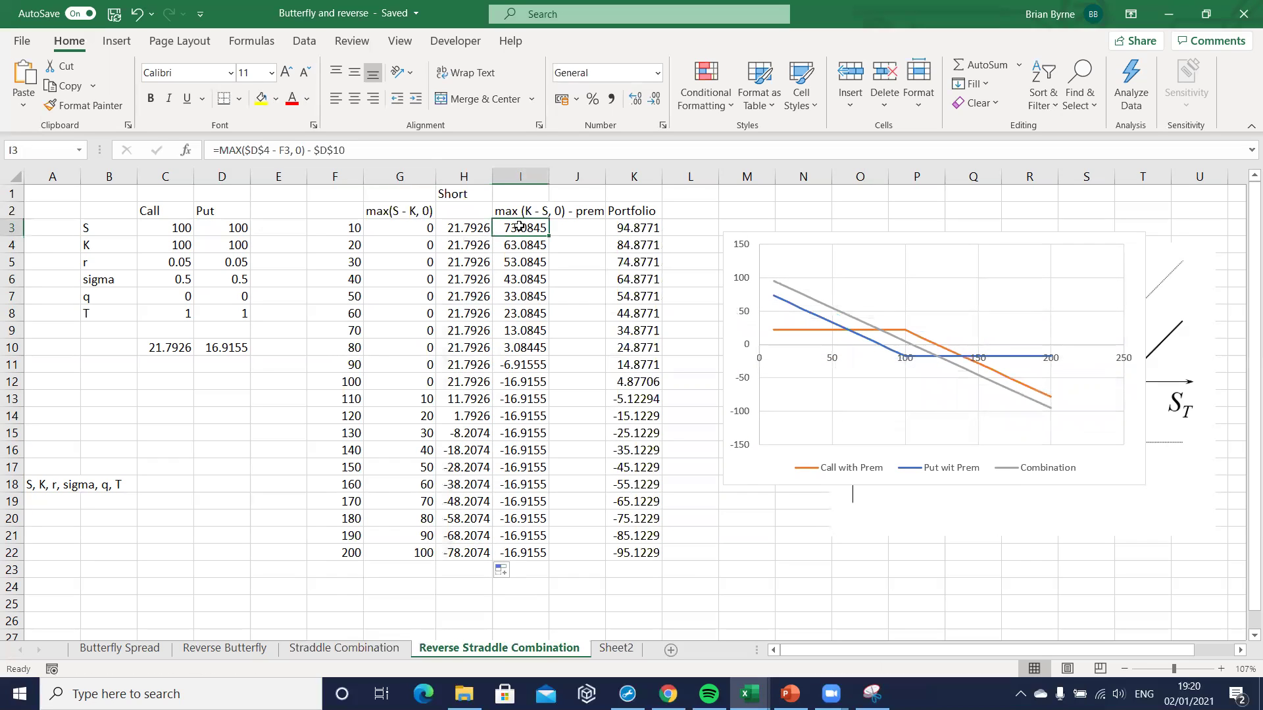
# Step: Enter the heading Call in G1
pyautogui.click(386, 200)
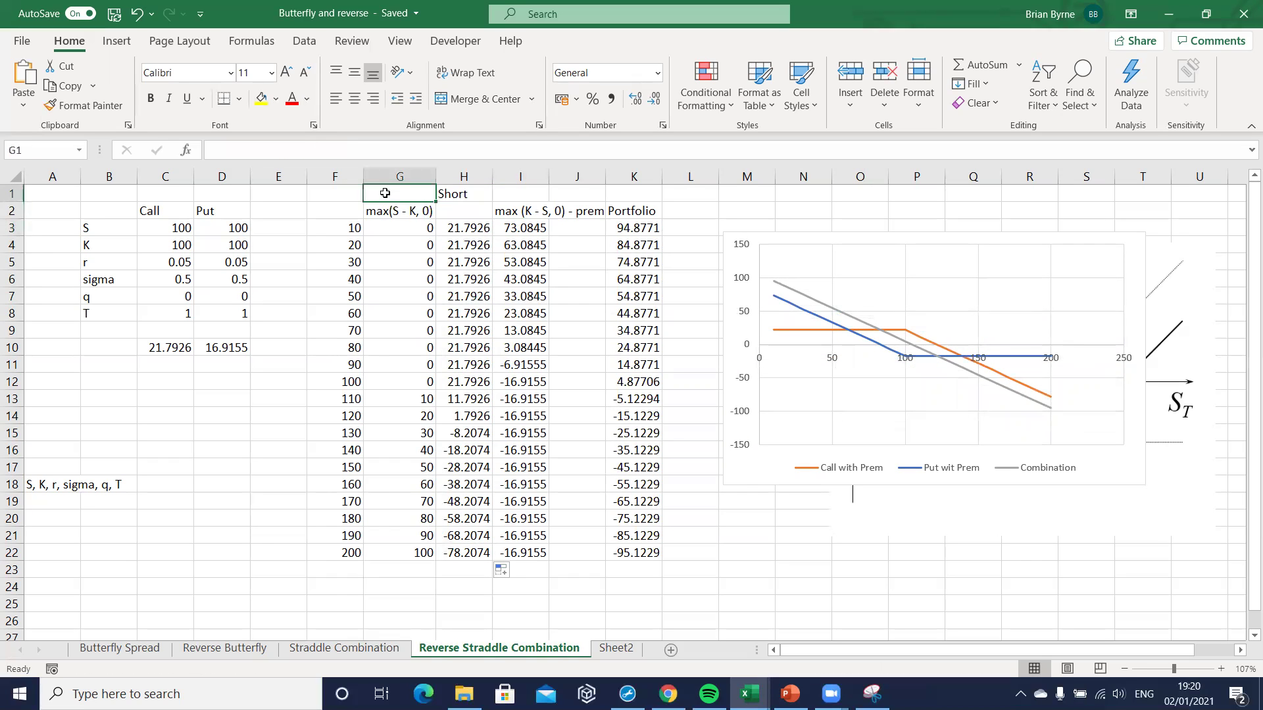
pyautogui.write('Call')
pyautogui.press('Return')
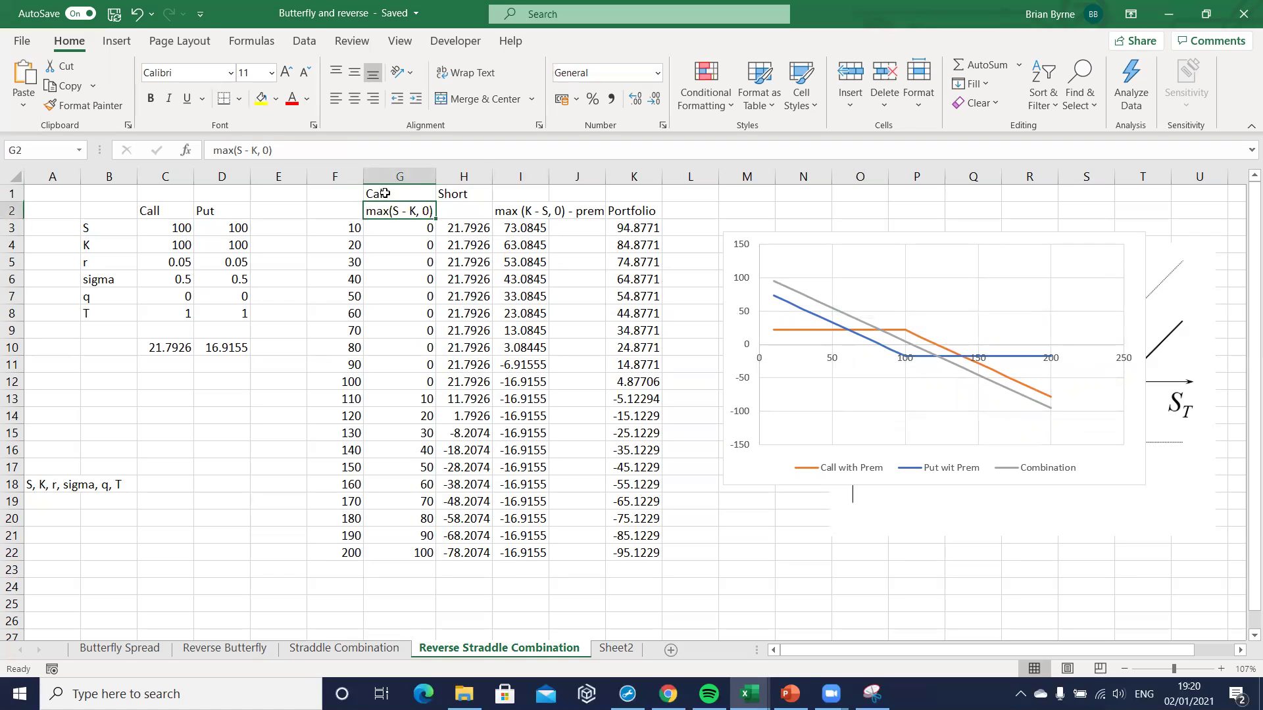
# Step: Enter the heading Short Put in I1 above the put payoff column
pyautogui.click(516, 195)
pyautogui.write('Put')
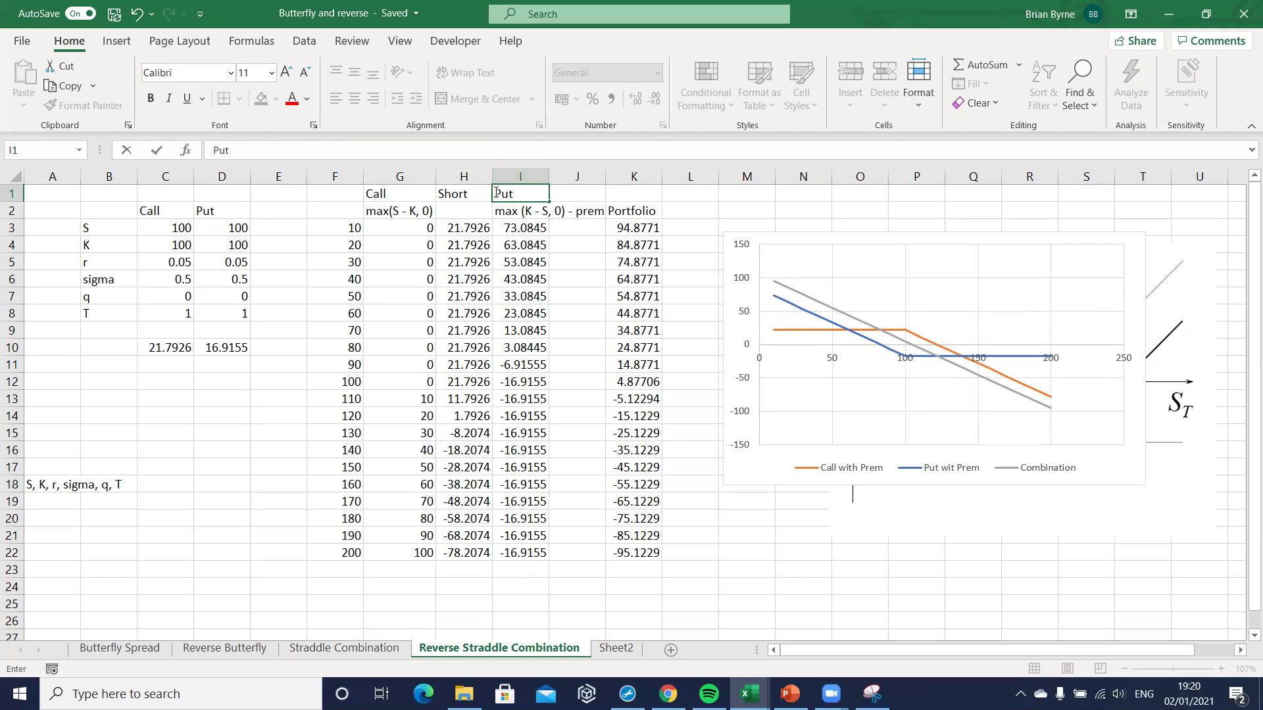
pyautogui.write('Short')
pyautogui.press('Return')
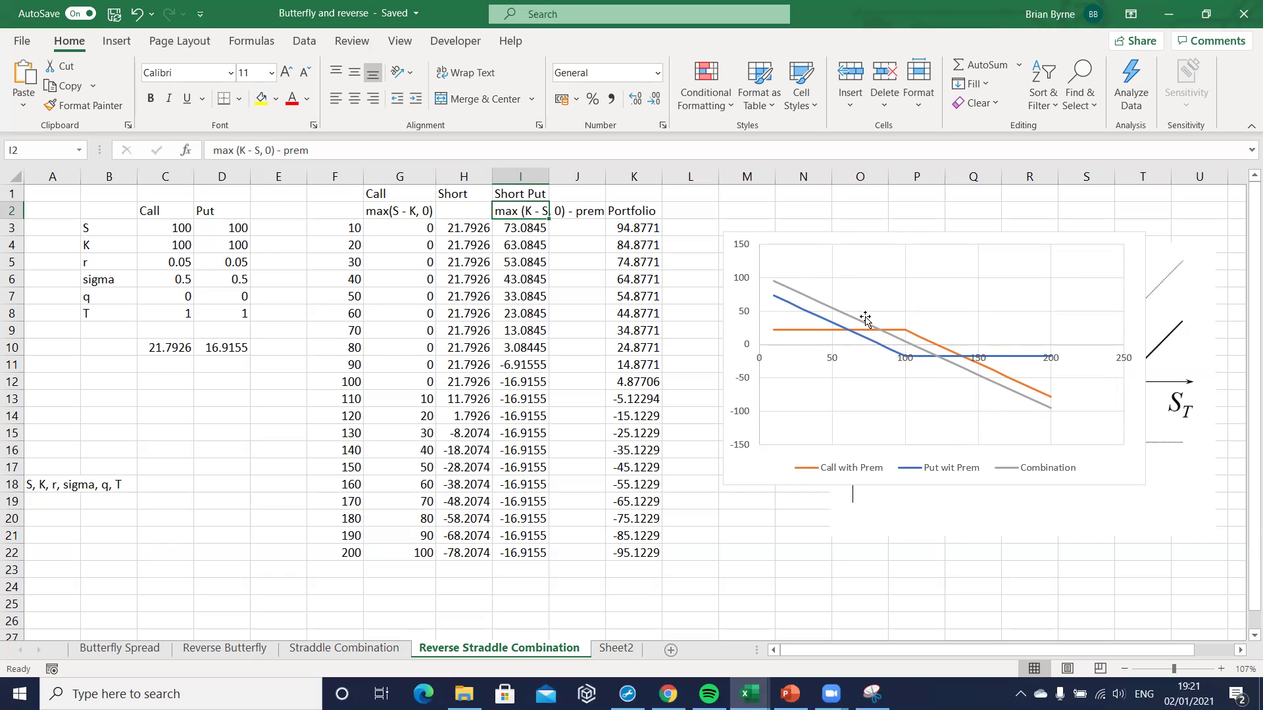
pyautogui.moveTo(819, 306)
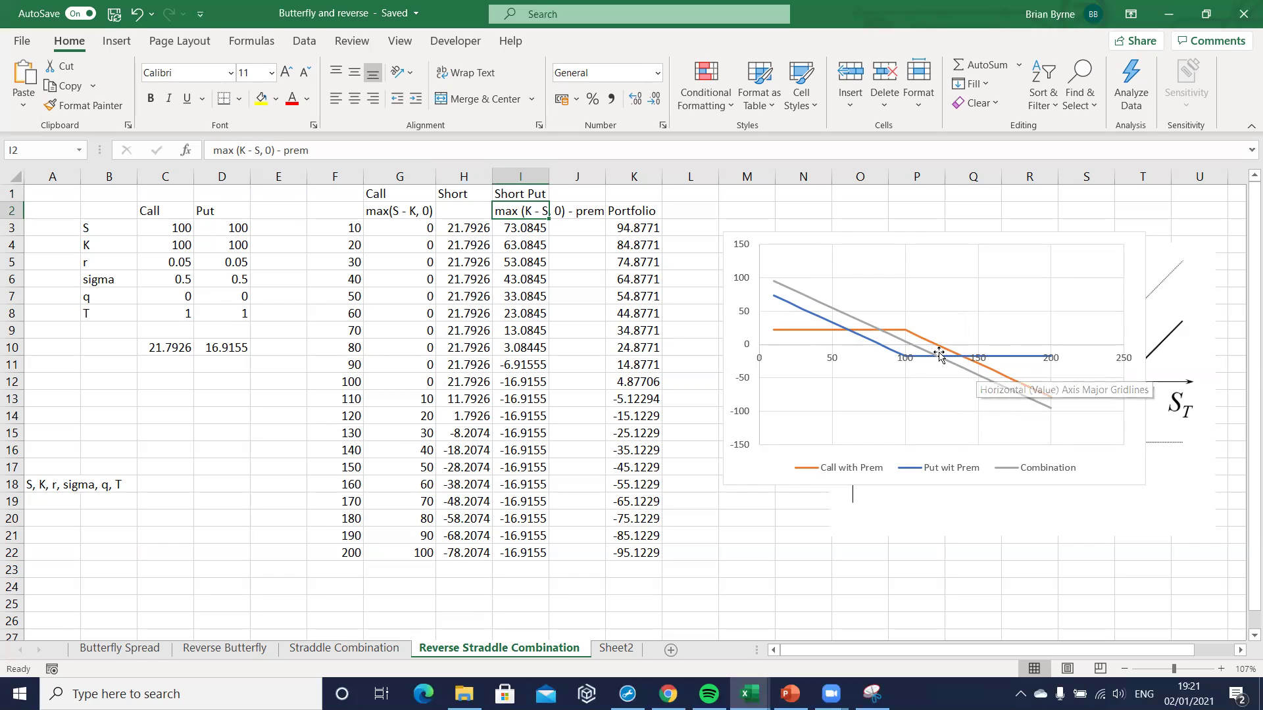
pyautogui.moveTo(877, 331)
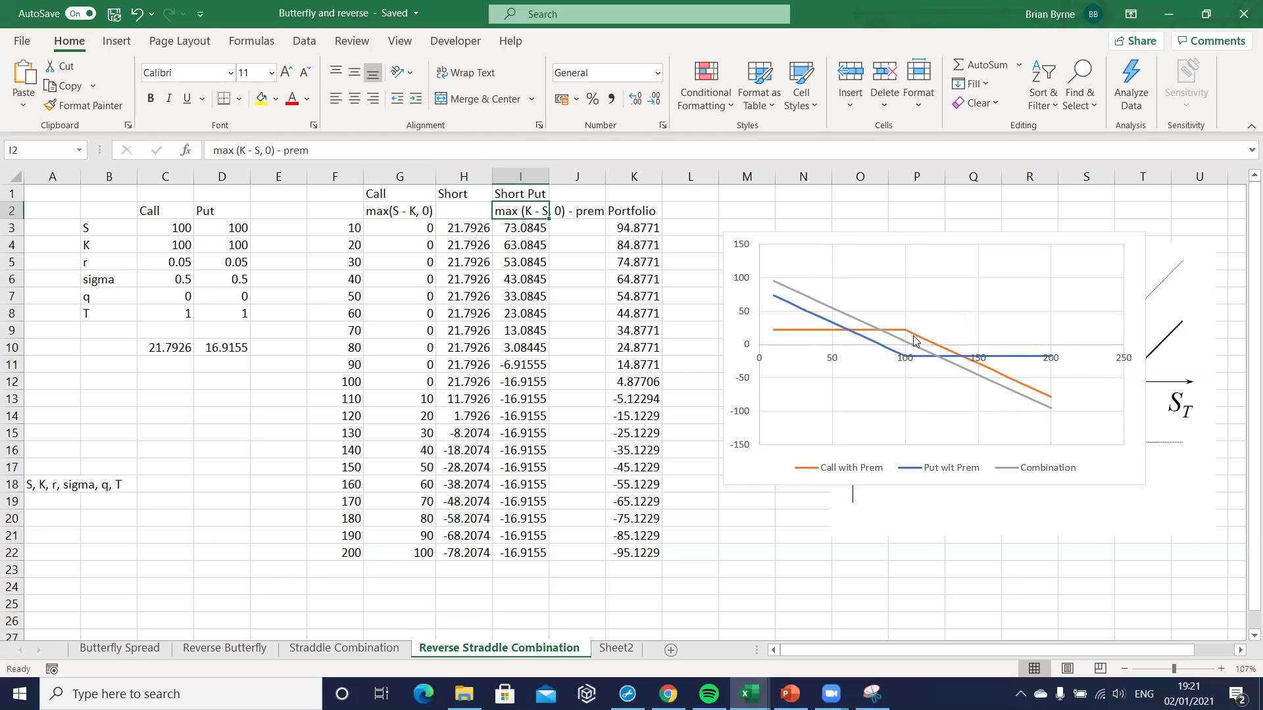
pyautogui.moveTo(908, 347)
# Step: Change I3 to =-(MAX($D$4-F3,0)-$D$10) and fill it down to I22
pyautogui.click(638, 228)
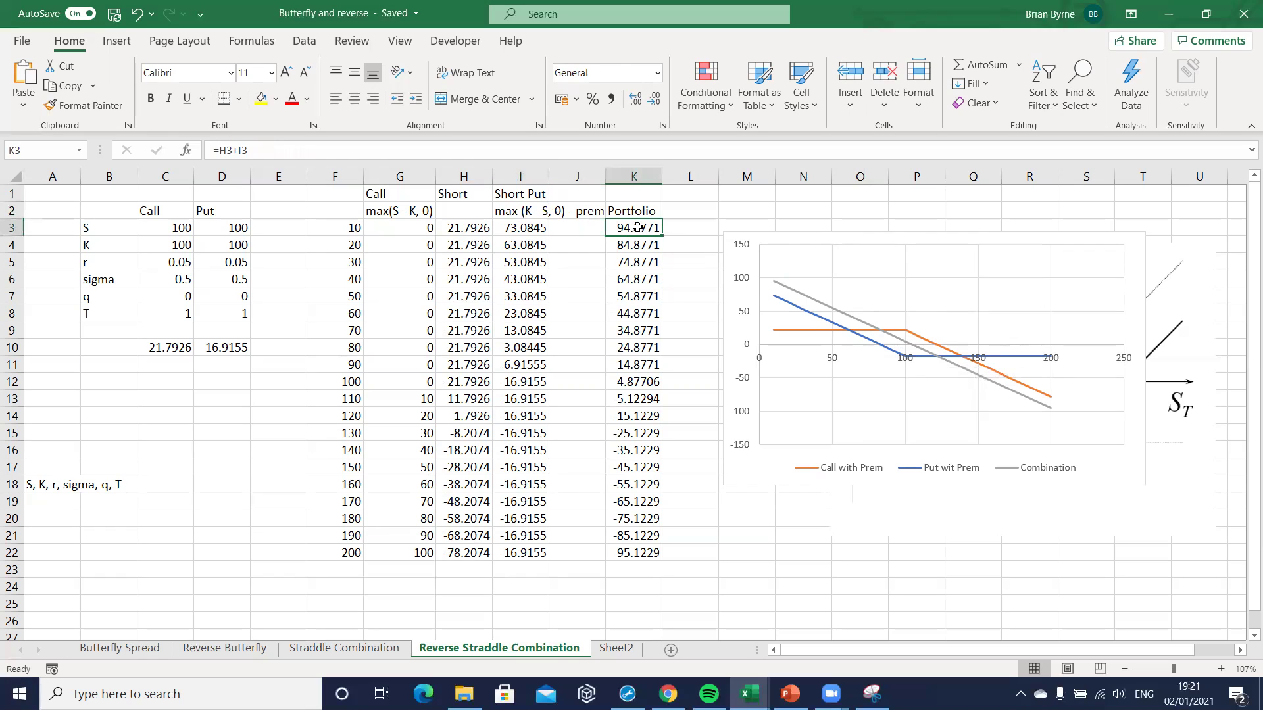
pyautogui.click(507, 227)
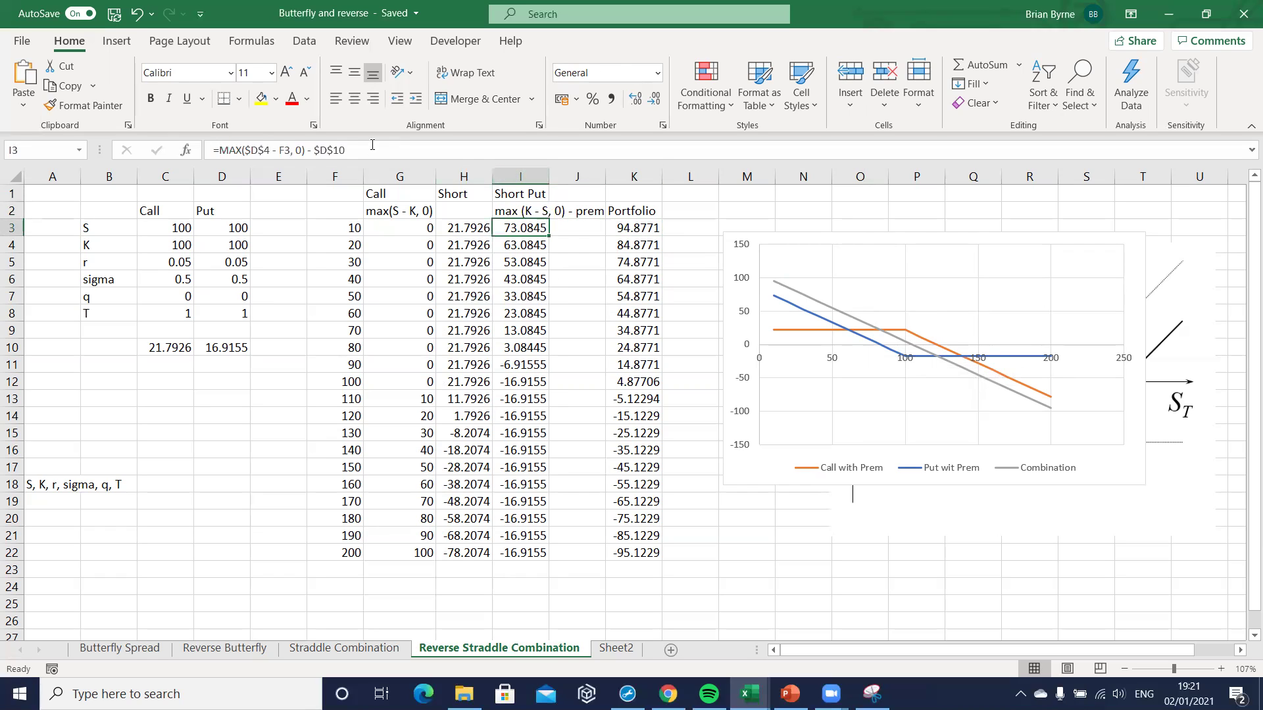
pyautogui.click(221, 149)
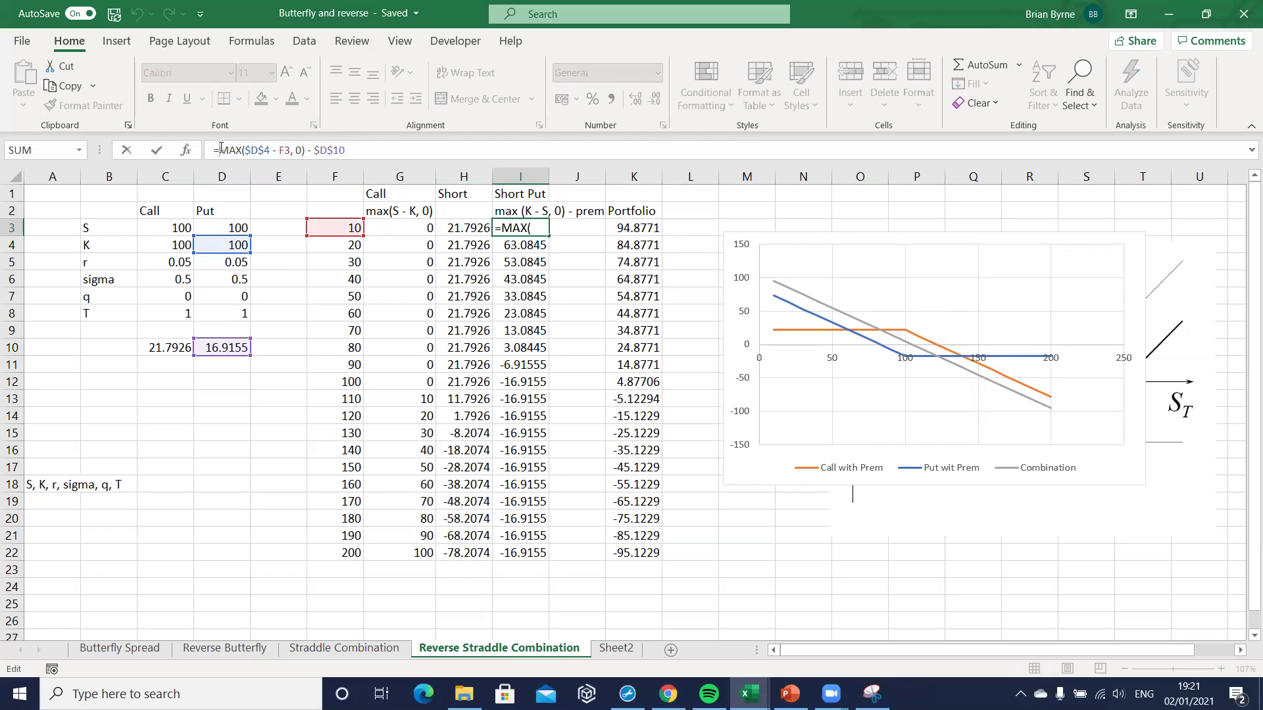
pyautogui.write('-(')
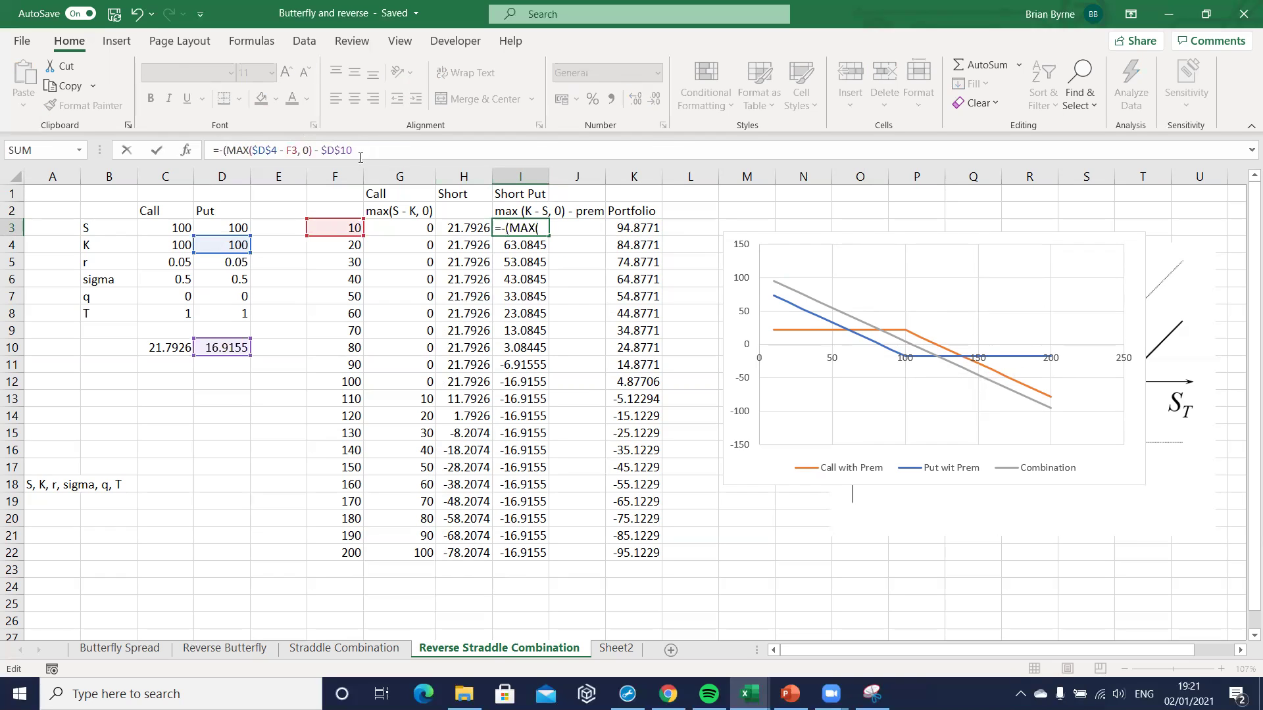
pyautogui.doubleClick(355, 151)
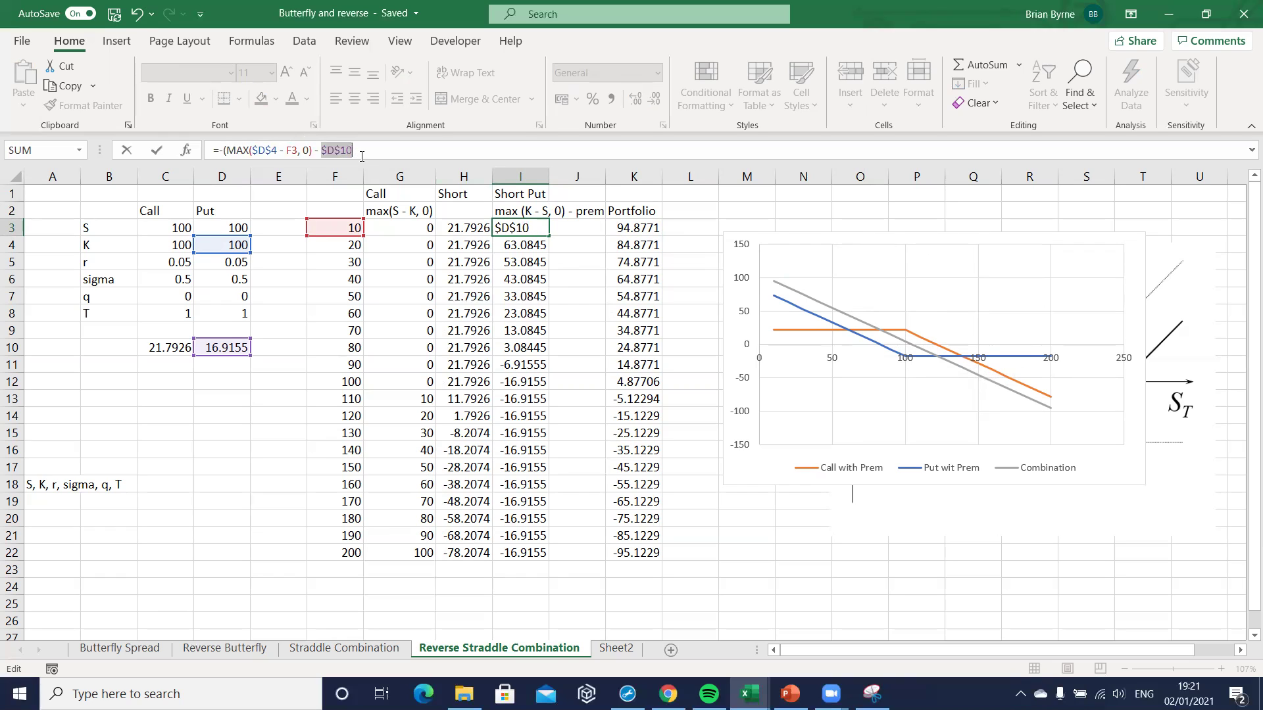
pyautogui.click(361, 156)
pyautogui.write(')')
pyautogui.press('Return')
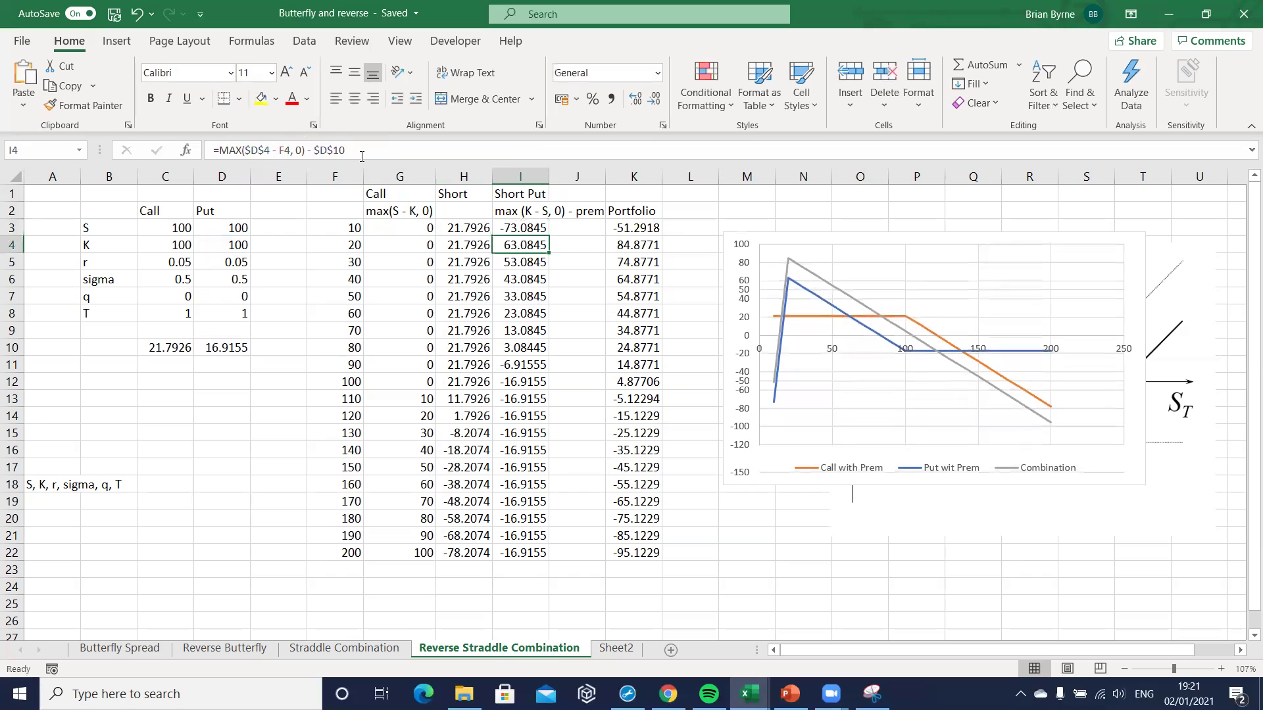
pyautogui.click(520, 227)
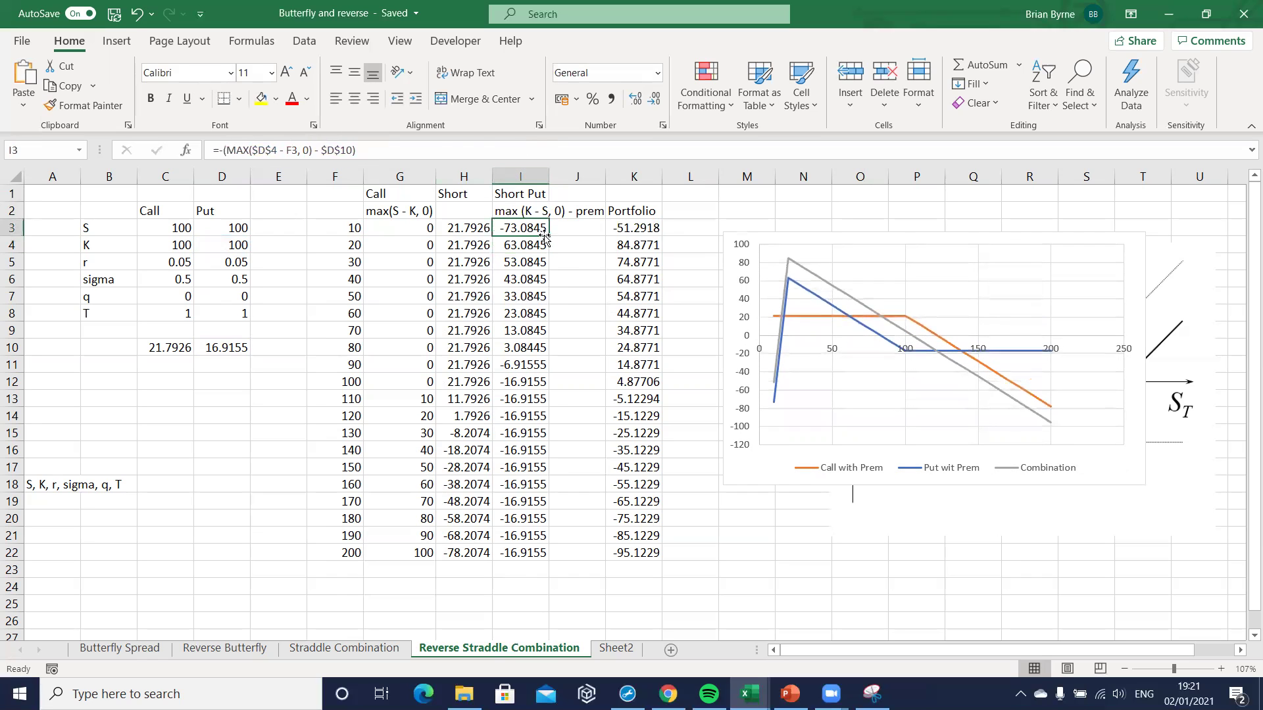
pyautogui.moveTo(548, 236); pyautogui.dragTo(539, 556)
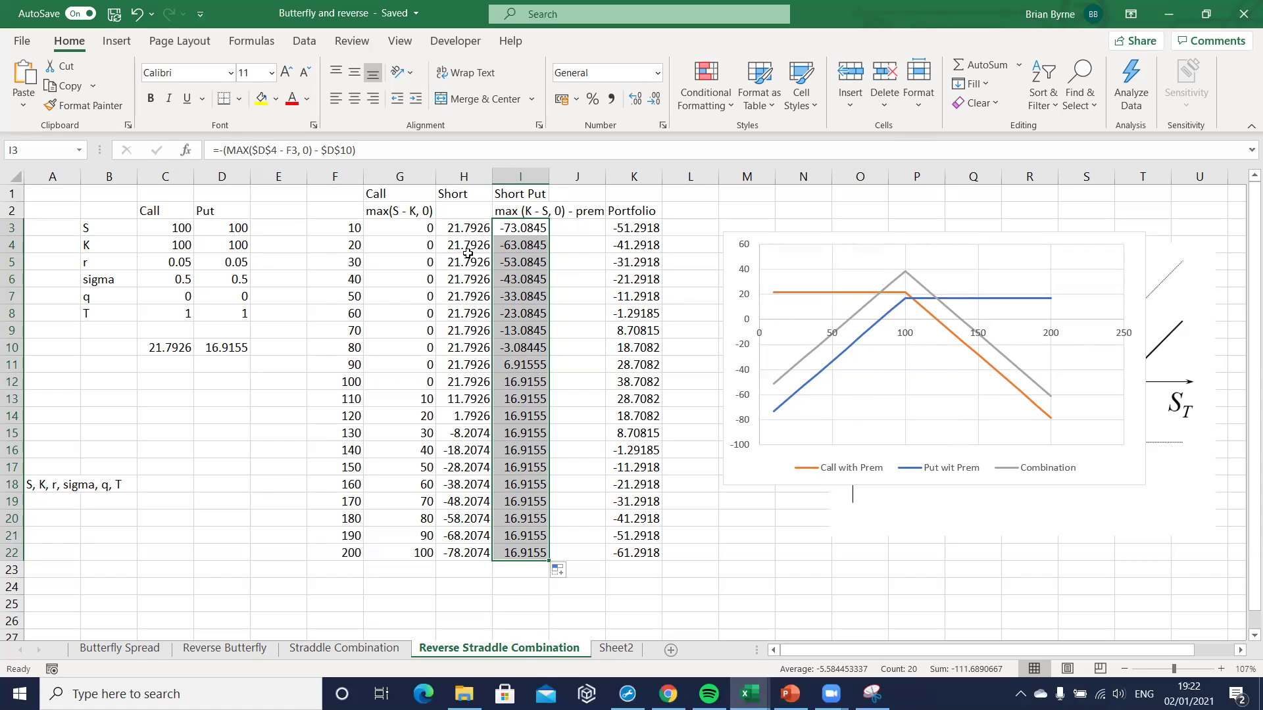
# Step: Check the strikes and the formulas in H8, G9, K8 and I6 without changing them
pyautogui.moveTo(167, 245); pyautogui.dragTo(230, 245)
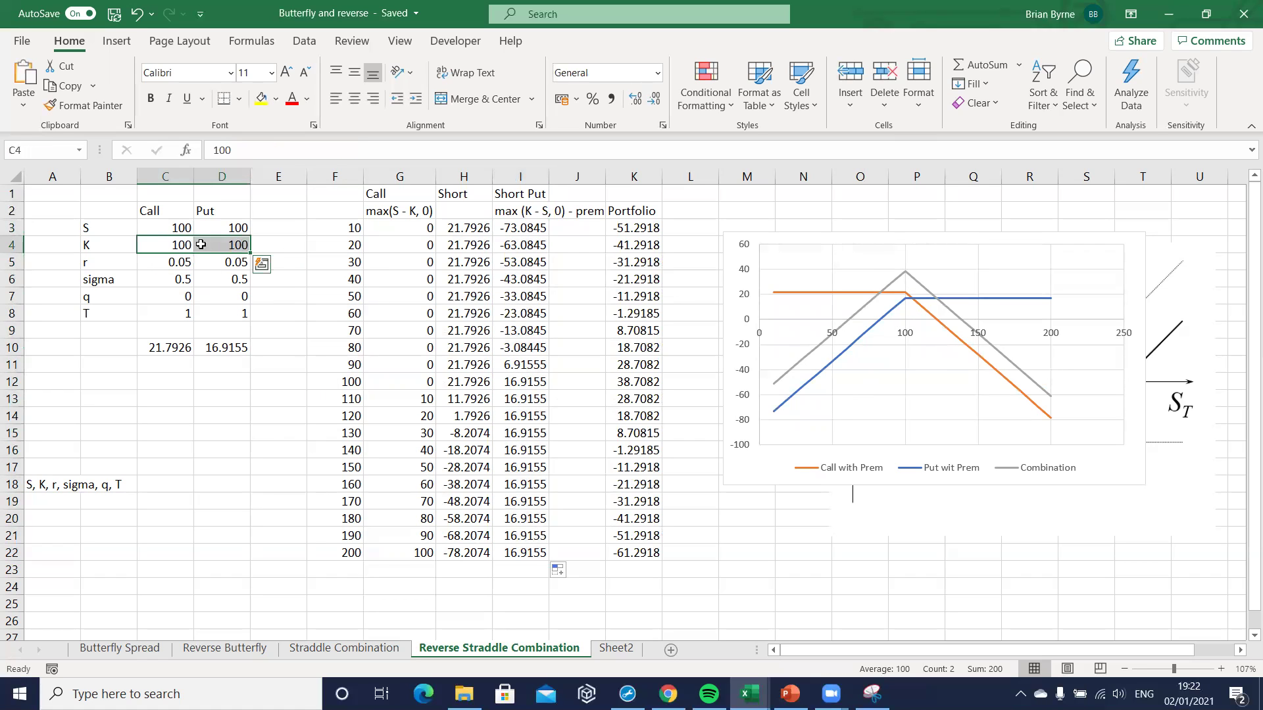
pyautogui.doubleClick(477, 311)
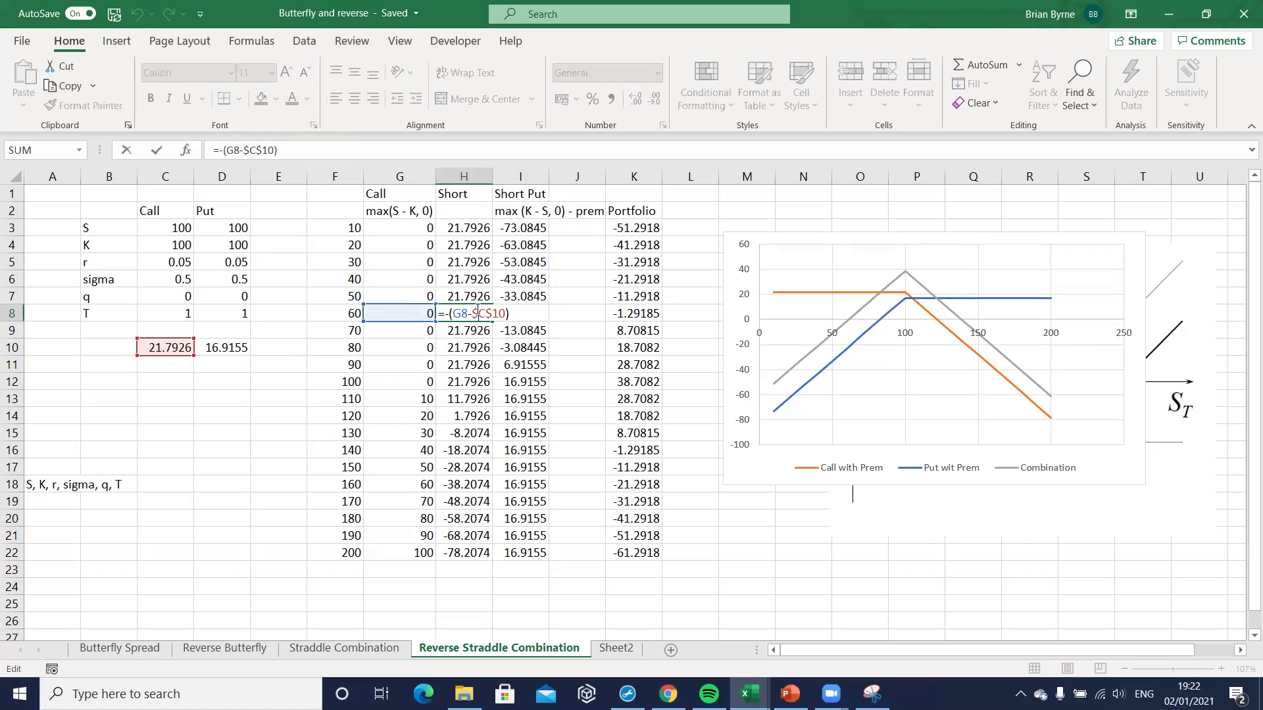
pyautogui.press('Return')
pyautogui.doubleClick(404, 329)
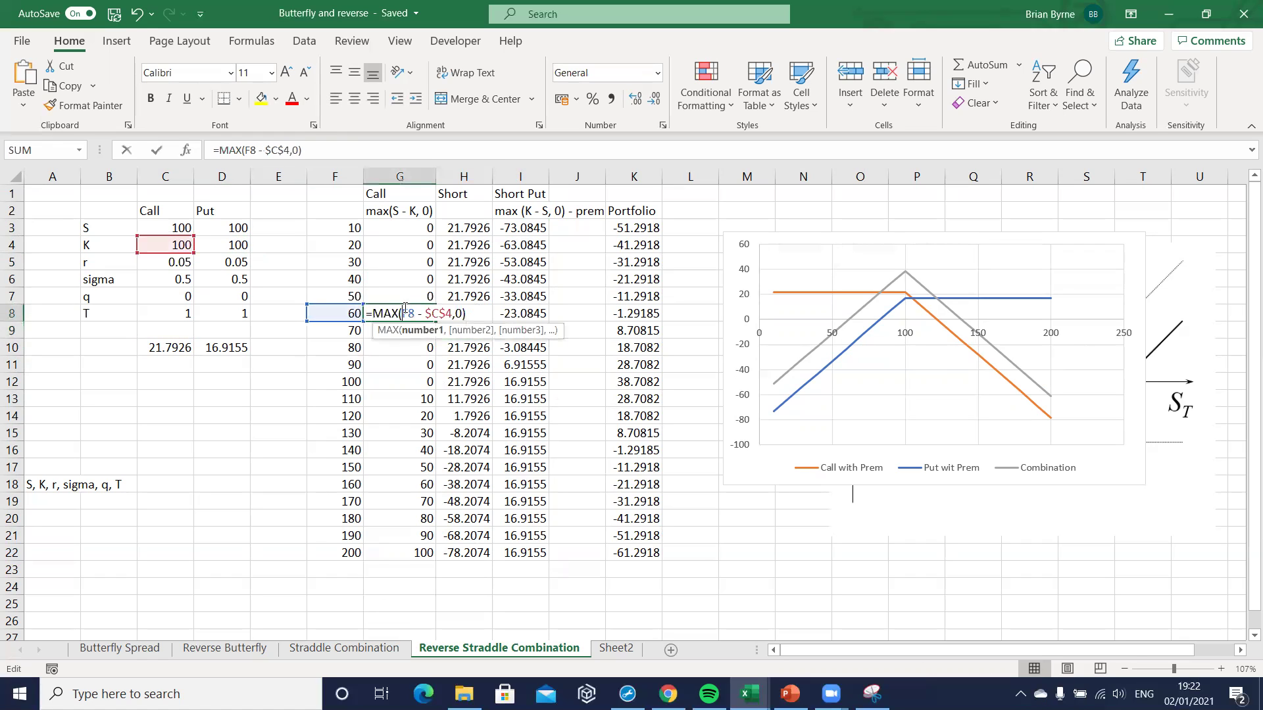
pyautogui.press('Escape')
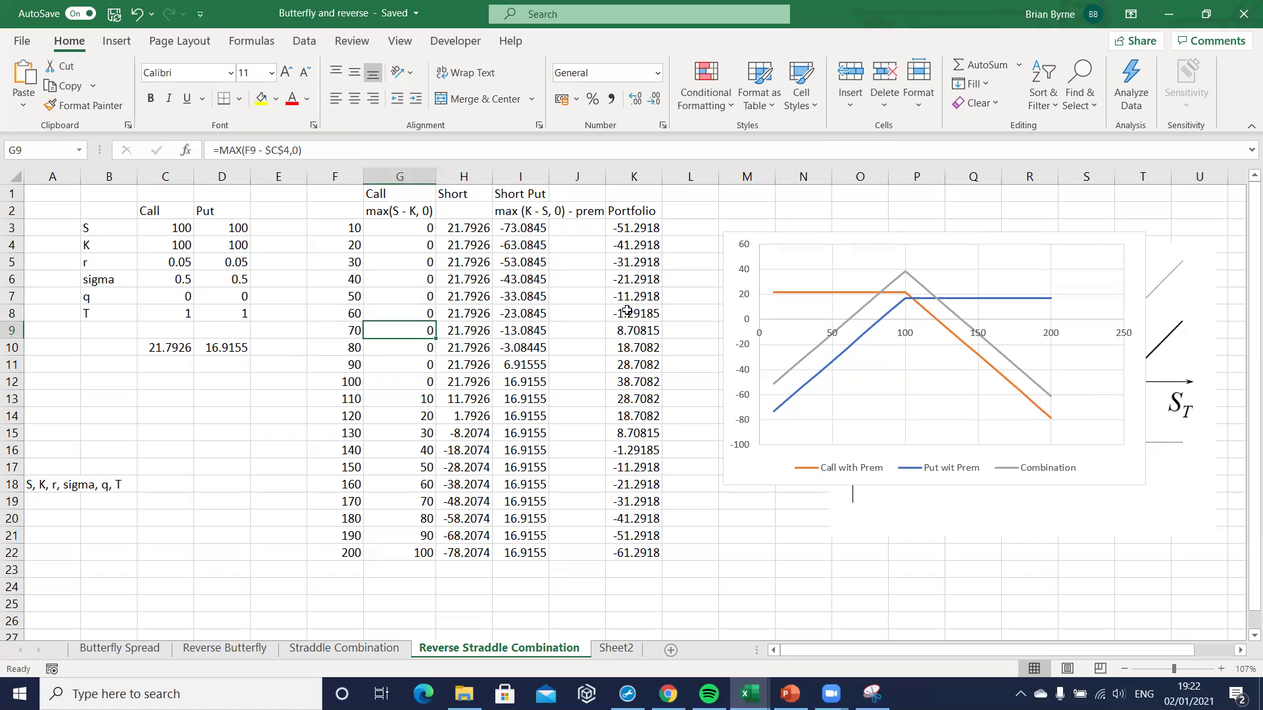
pyautogui.doubleClick(627, 312)
pyautogui.press('Left')
pyautogui.press('Left')
pyautogui.press('Left')
pyautogui.press('Escape')
pyautogui.doubleClick(522, 278)
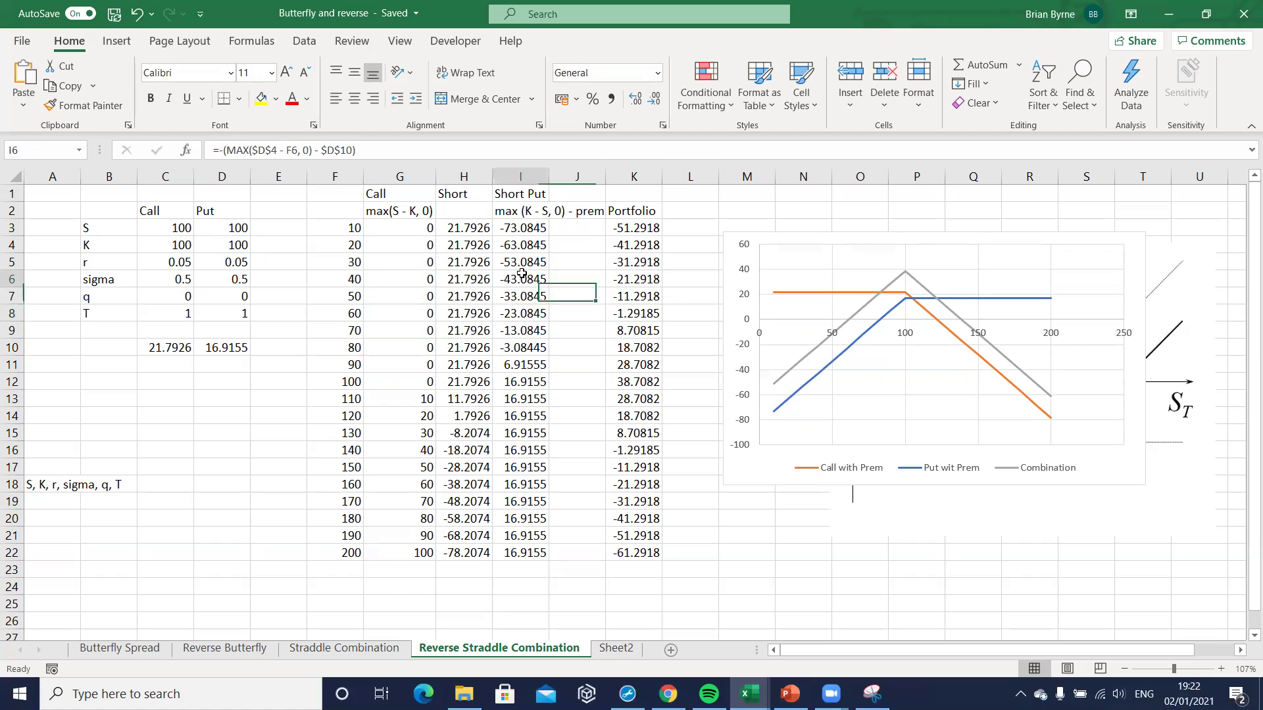
# Step: Link the put strike in D4 to the call strike with =C4
pyautogui.click(233, 245)
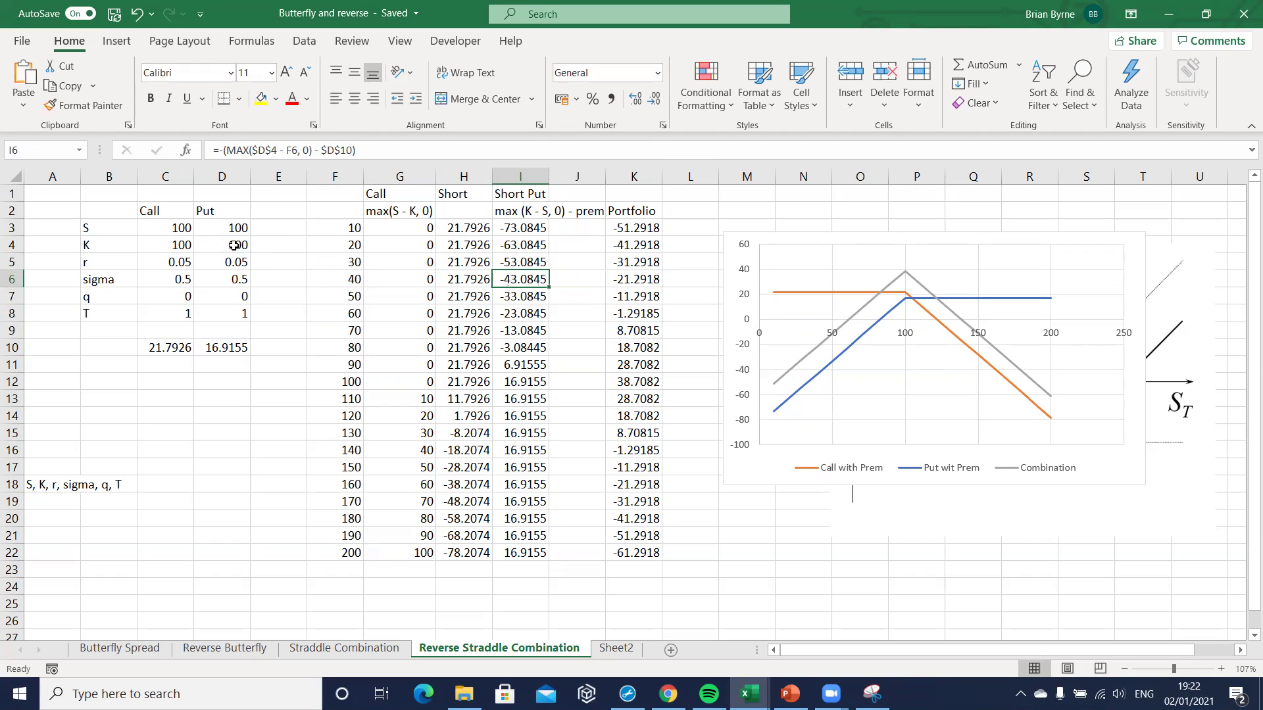
pyautogui.write('=C4')
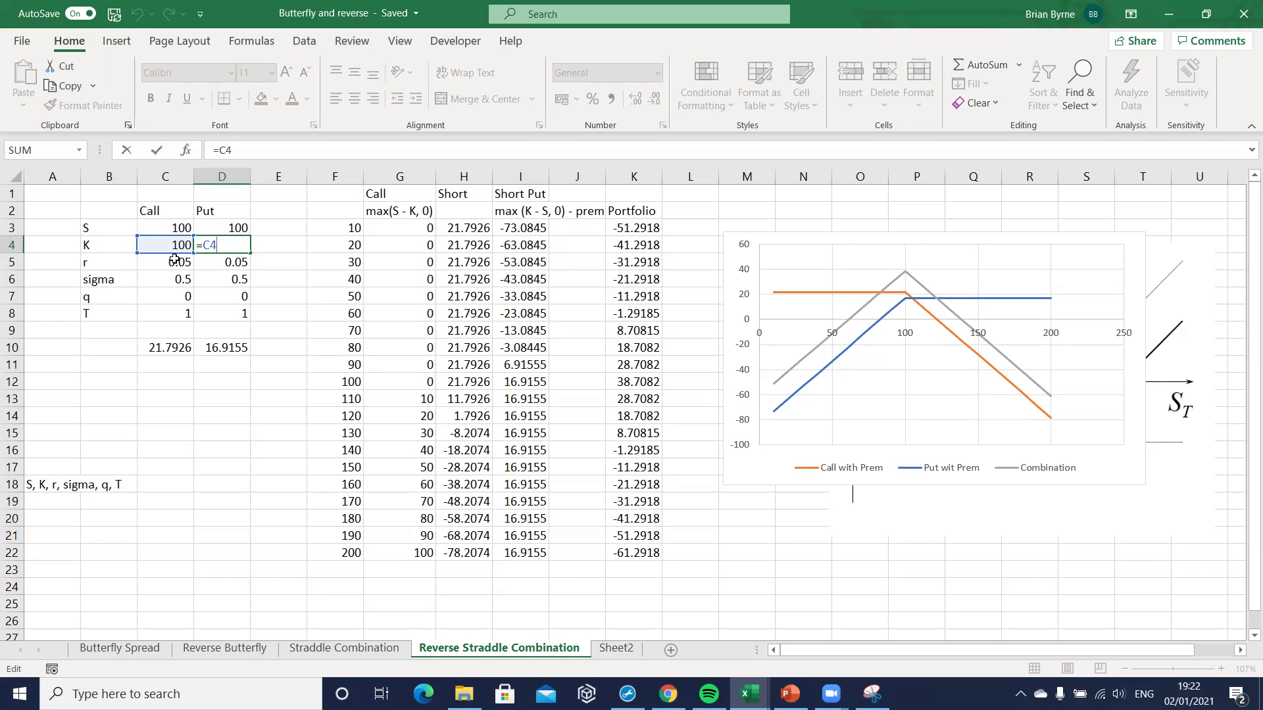
pyautogui.hotkey('ctrl', 'Return')
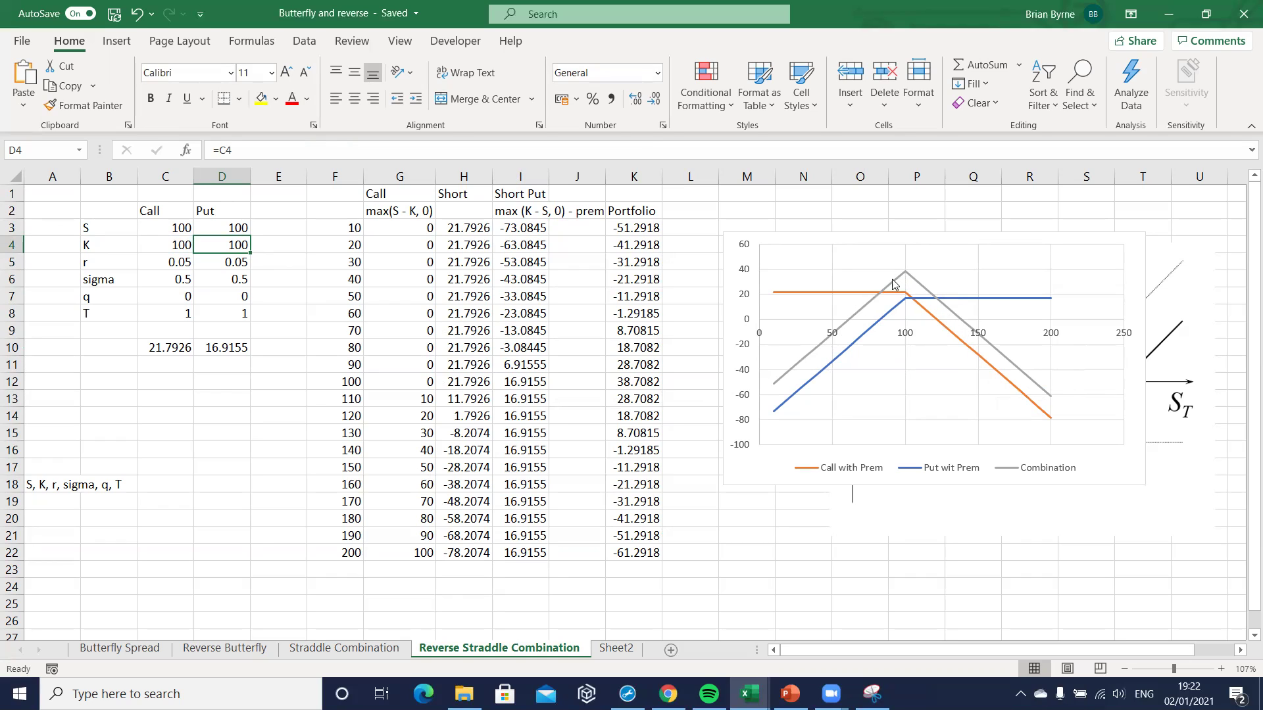
pyautogui.click(813, 355)
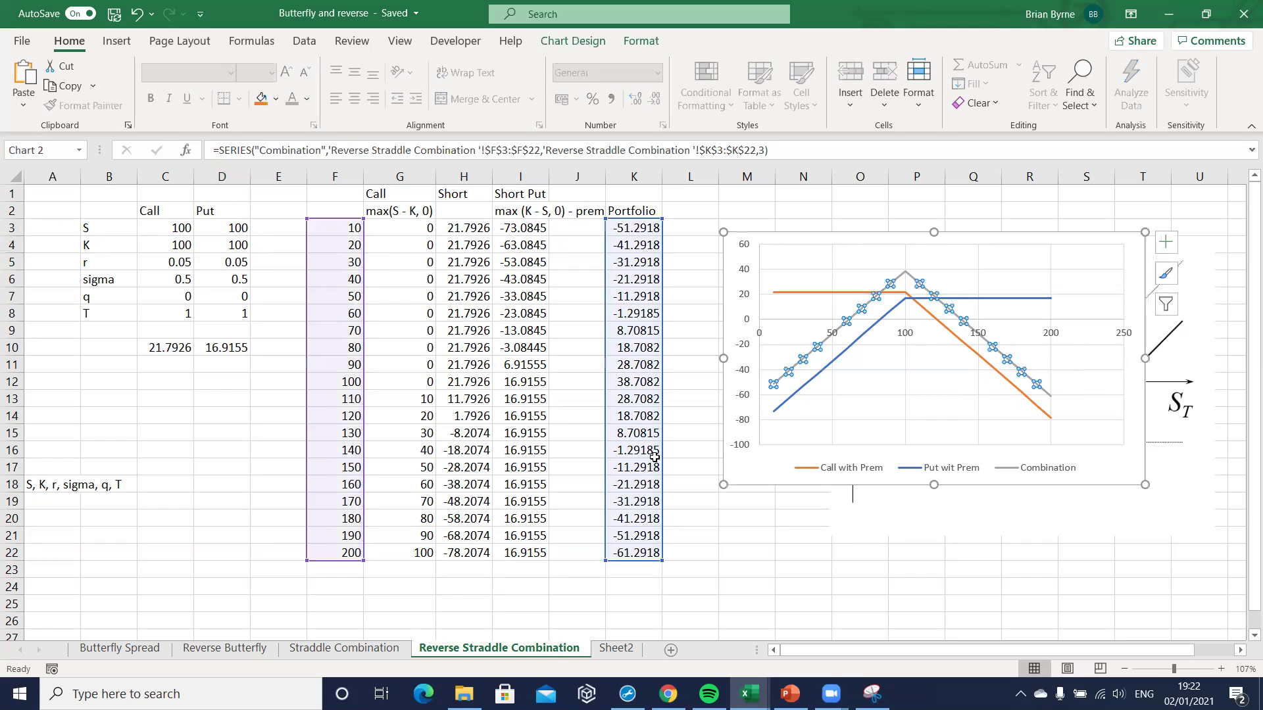
pyautogui.click(807, 523)
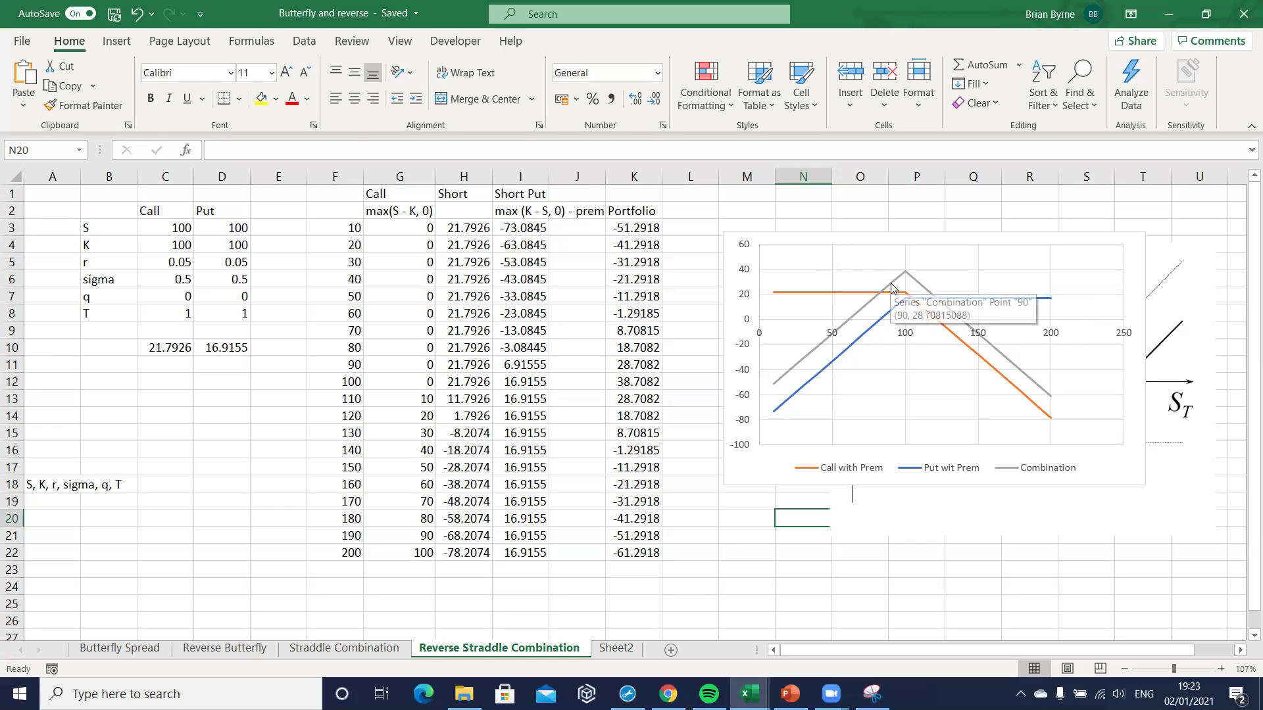
pyautogui.moveTo(892, 291)
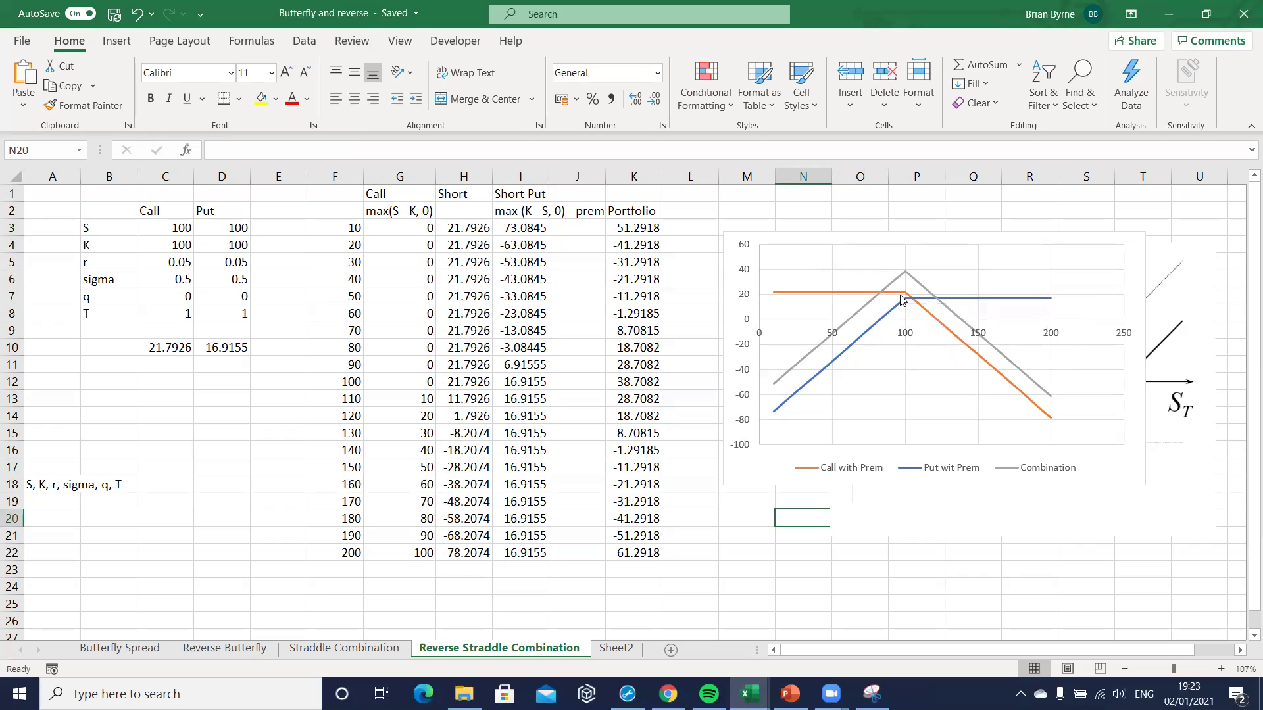